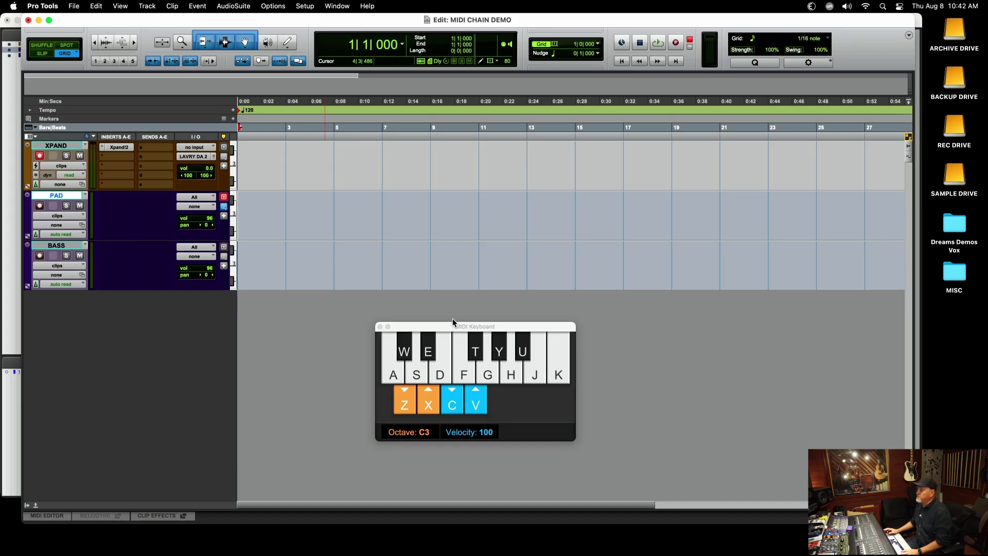
# Move the MIDI keyboard aside, arm the XPAND track, and play four test notes
pyautogui.moveTo(453, 325); pyautogui.dragTo(403, 312)
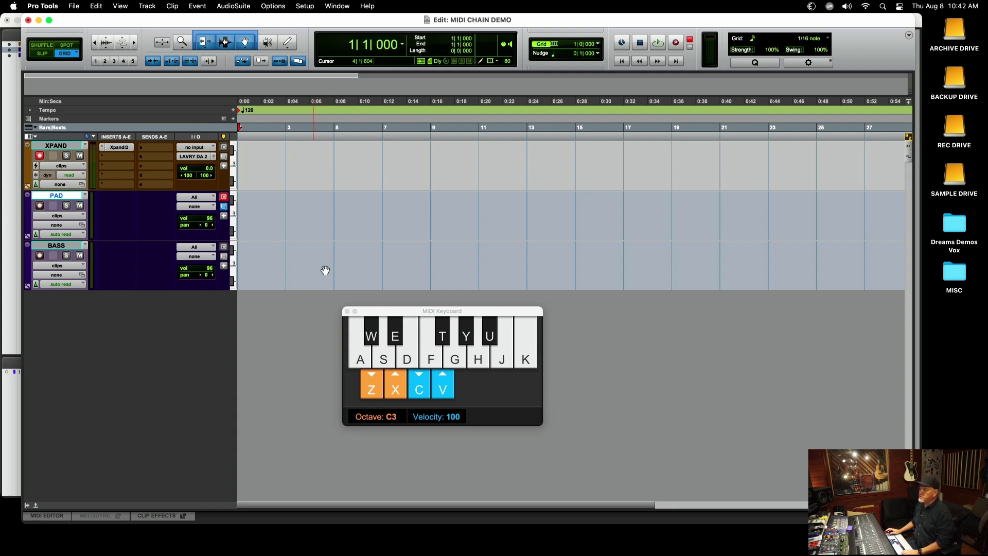
pyautogui.click(69, 147)
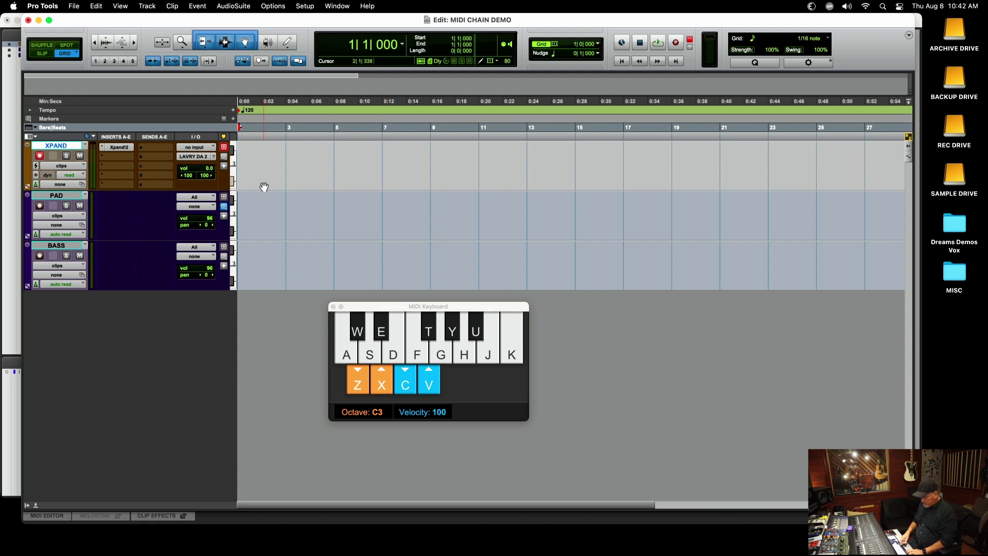
pyautogui.press('a')
pyautogui.press('f')
pyautogui.press('h')
pyautogui.press('k')
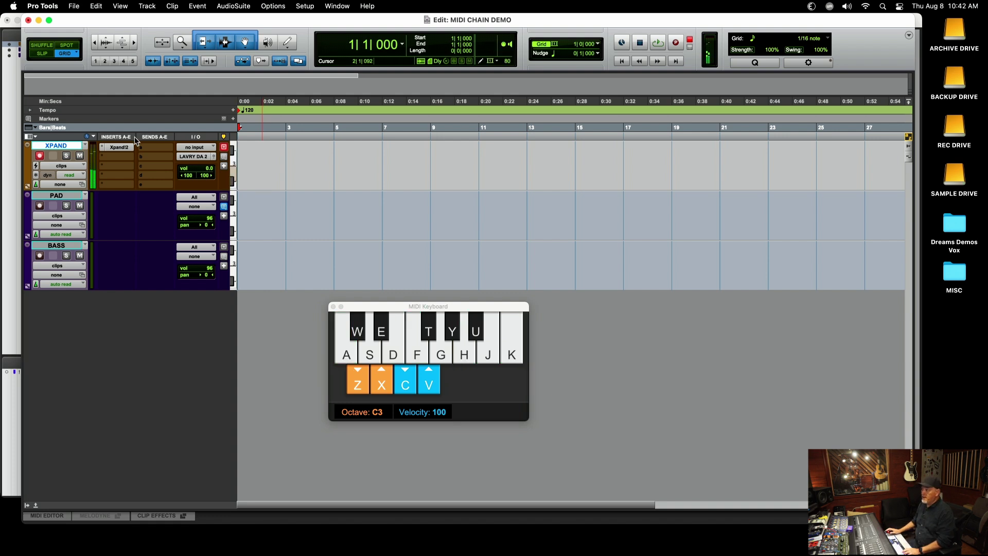
# Set Xpand!2 parts B, C and D to MIDI channels 2, 3 and 4
pyautogui.click(119, 147)
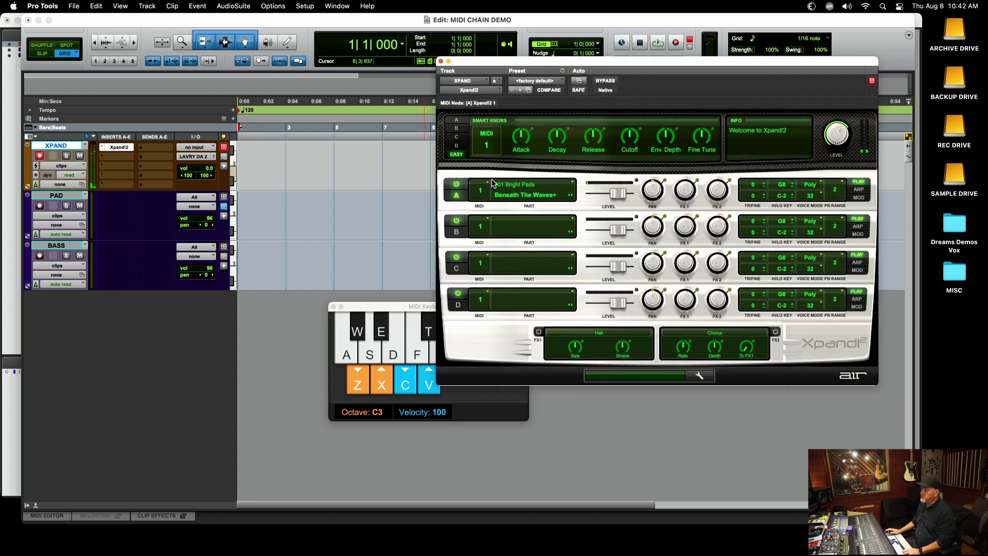
pyautogui.moveTo(388, 308); pyautogui.dragTo(272, 308)
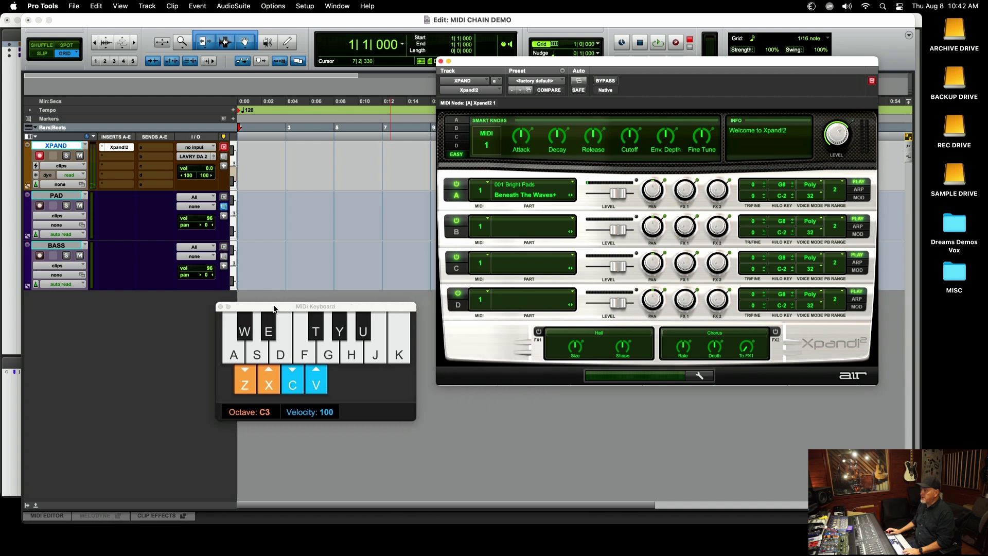
pyautogui.click(486, 225)
pyautogui.click(485, 248)
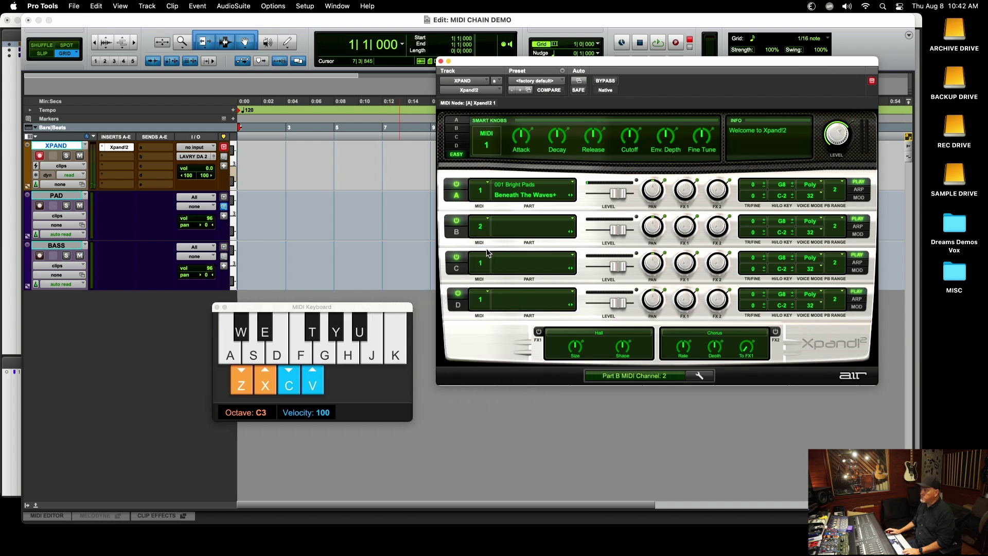
pyautogui.click(485, 292)
pyautogui.click(483, 338)
# Load Bigger Legato Strings+ on part B and Steel String Acoustic on part C, then audition
pyautogui.click(563, 231)
pyautogui.moveTo(525, 260)
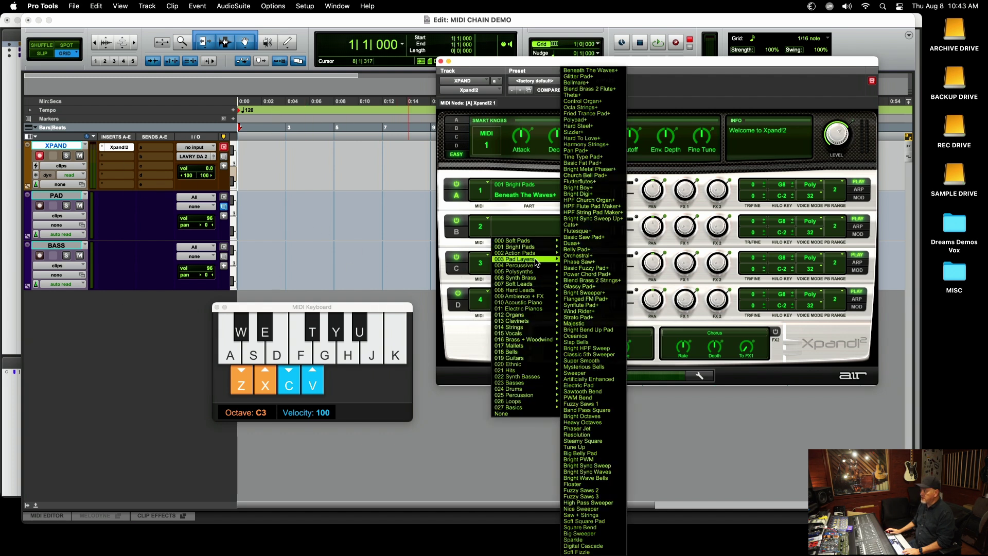
pyautogui.click(611, 333)
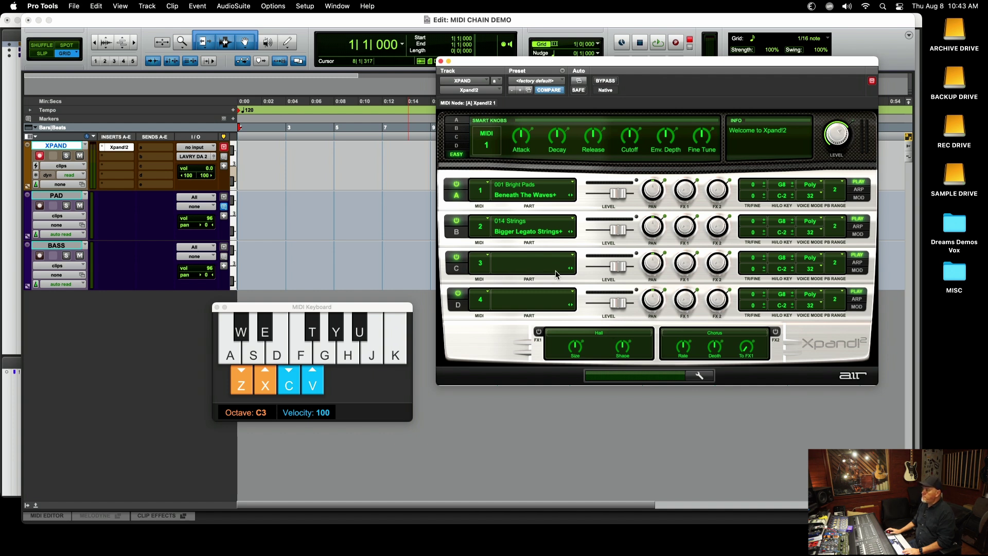
pyautogui.click(531, 262)
pyautogui.moveTo(519, 395)
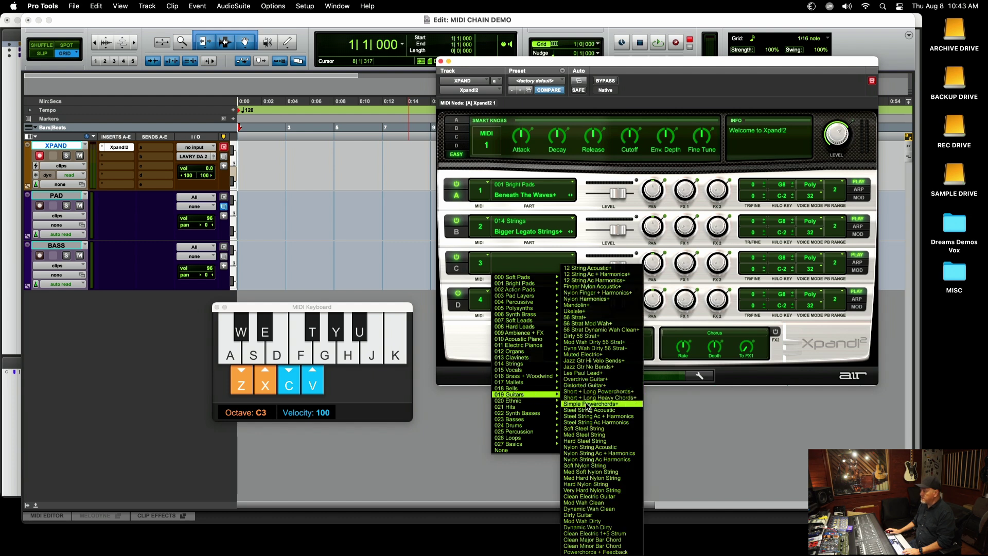
pyautogui.click(608, 410)
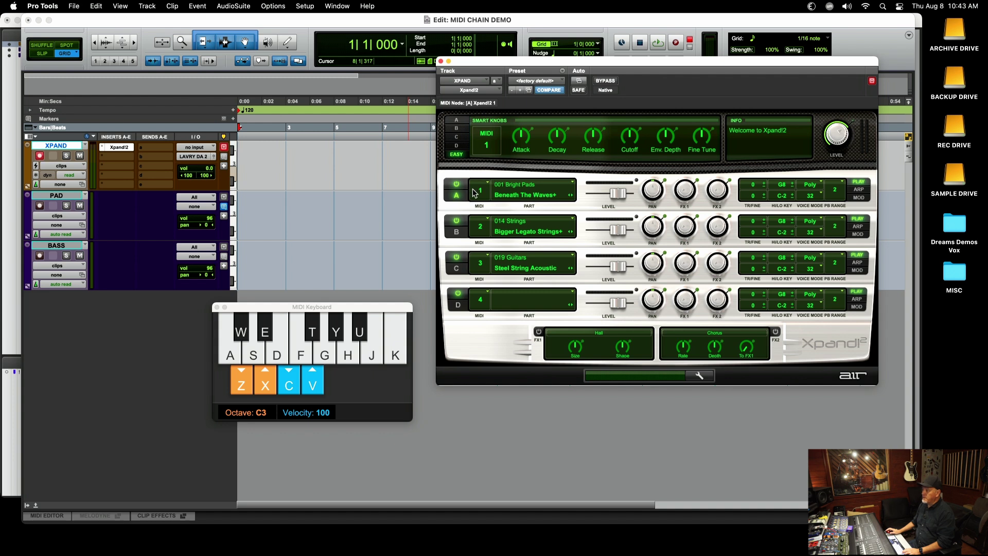
pyautogui.press('a')
pyautogui.press('s')
pyautogui.press('a')
pyautogui.press('s')
# Set the PAD track's MIDI input to XPAND Chain In and play test notes
pyautogui.click(200, 206)
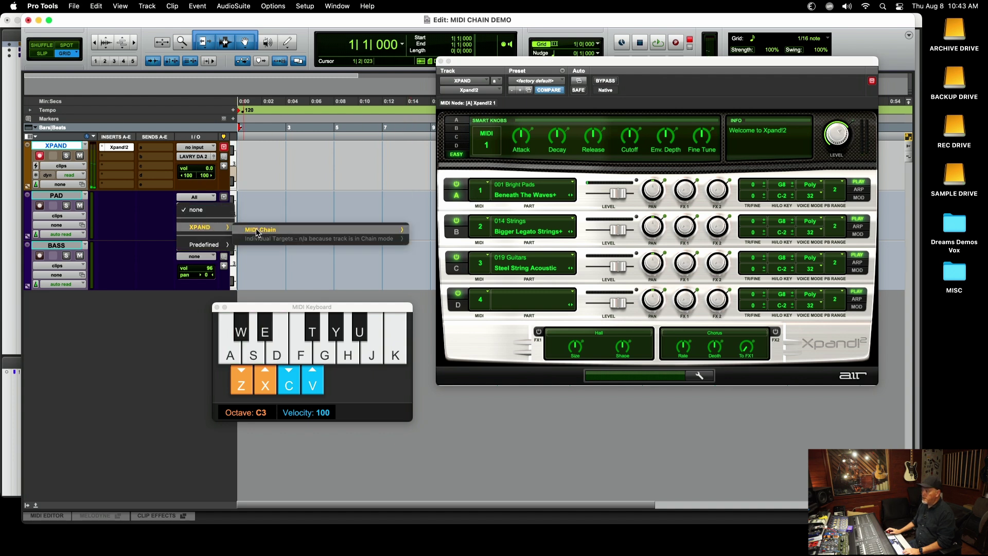
pyautogui.moveTo(199, 227)
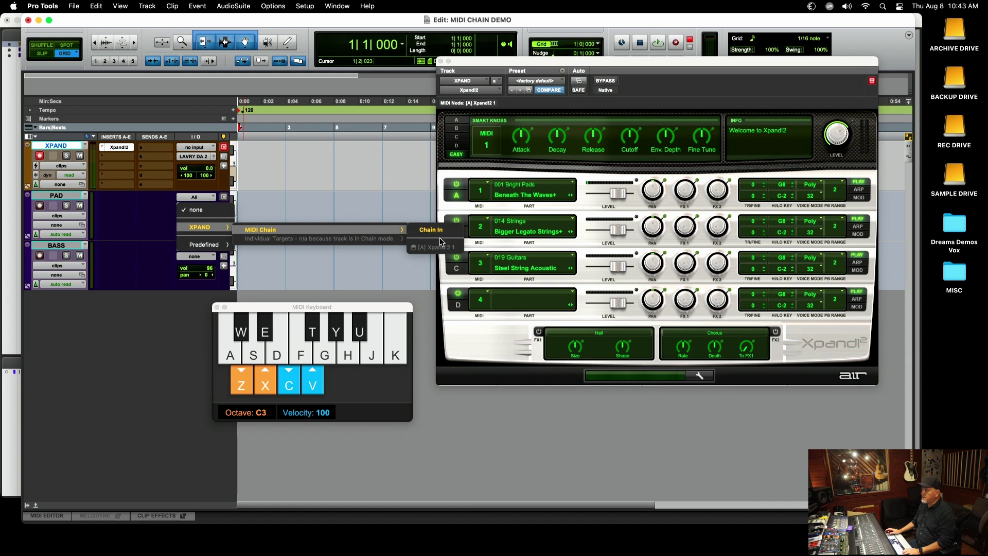
pyautogui.click(423, 233)
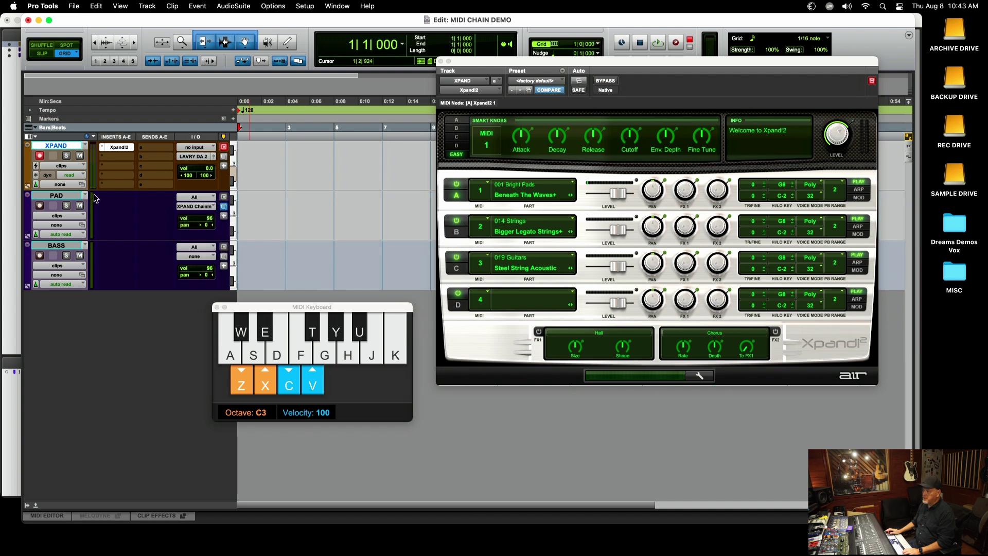
pyautogui.press('a')
pyautogui.press('s')
pyautogui.press('d')
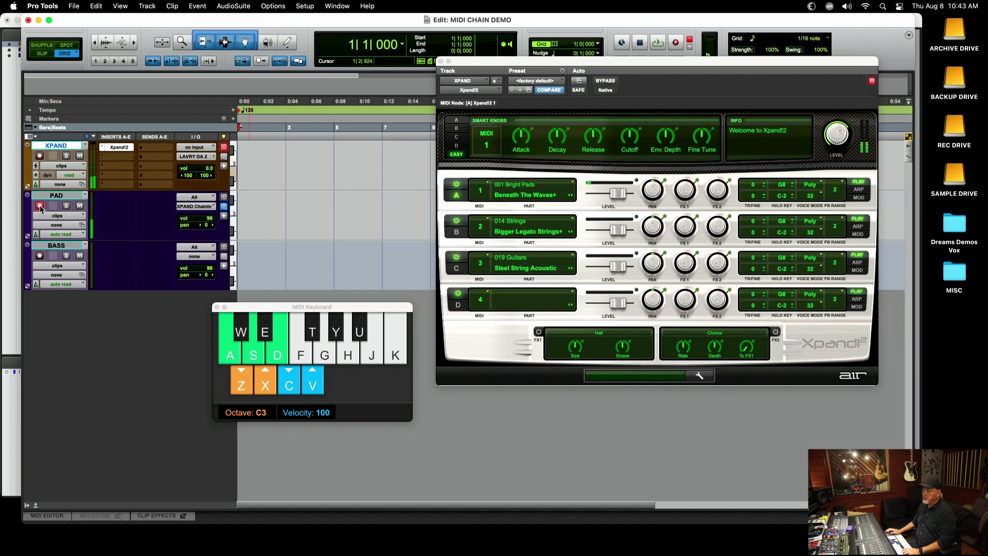
pyautogui.press('d')
pyautogui.press('a')
pyautogui.press('s')
pyautogui.press('d')
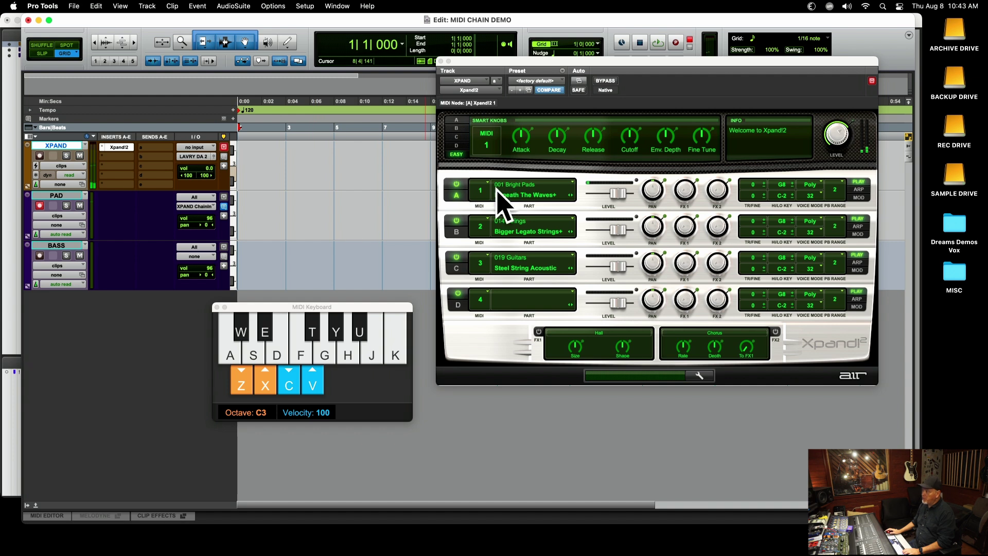
# Arm BASS, set its input to XPAND Chain In, and reposition the Xpand!2 window
pyautogui.click(56, 246)
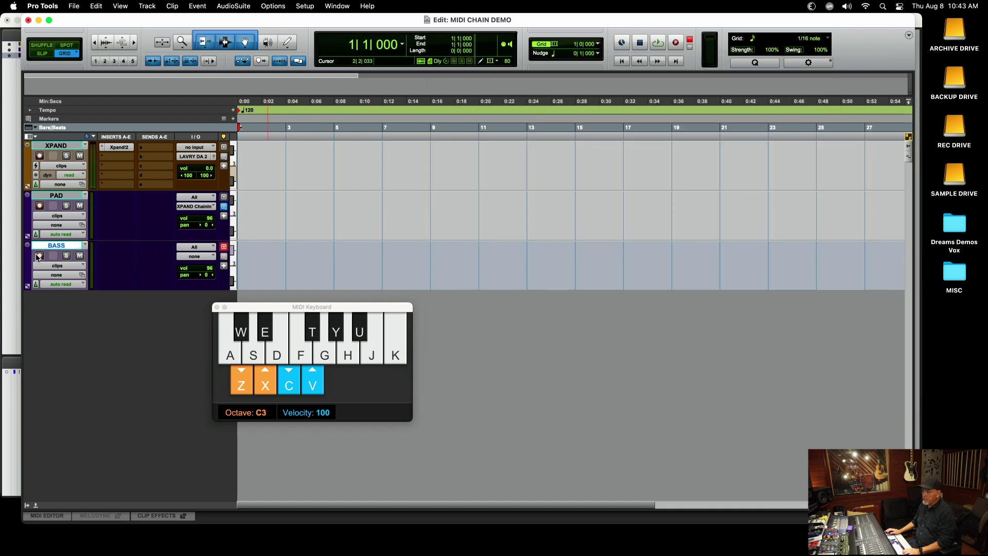
pyautogui.click(196, 256)
pyautogui.moveTo(199, 277)
pyautogui.moveTo(325, 279)
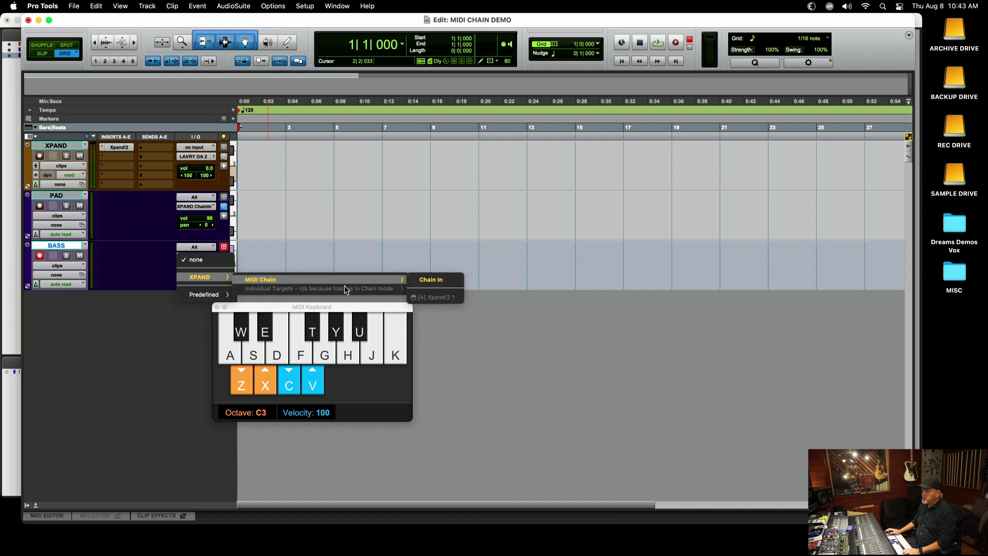
pyautogui.click(445, 288)
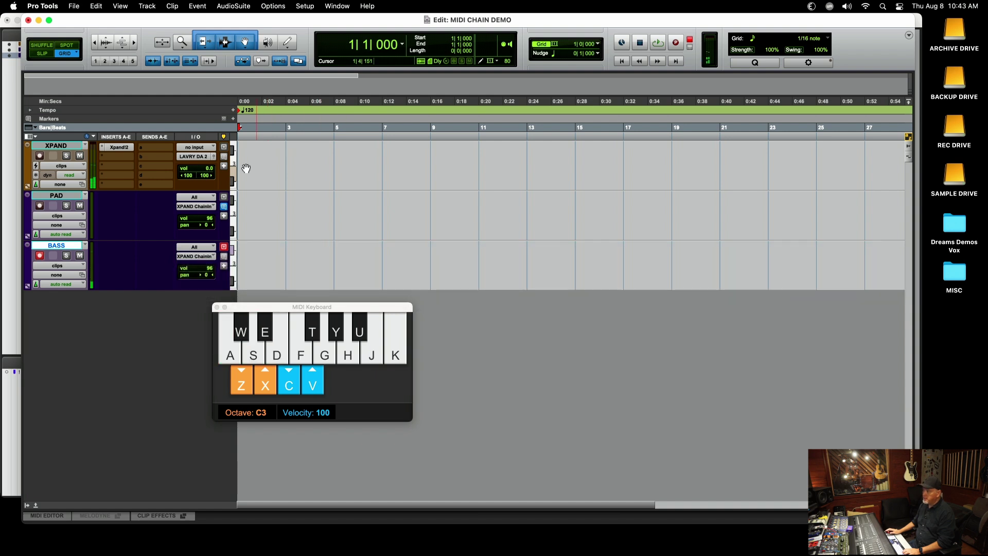
pyautogui.click(120, 147)
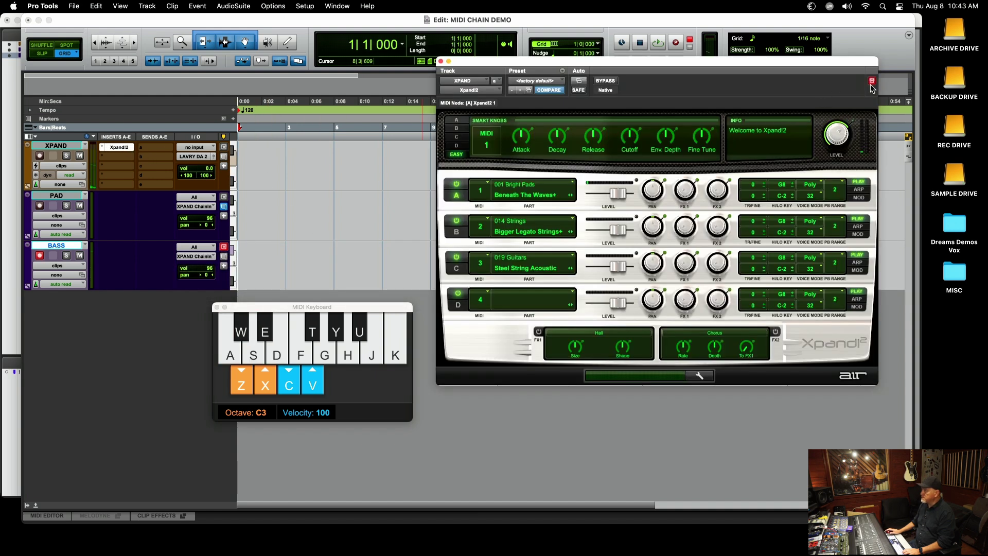
pyautogui.moveTo(824, 65); pyautogui.dragTo(899, 33)
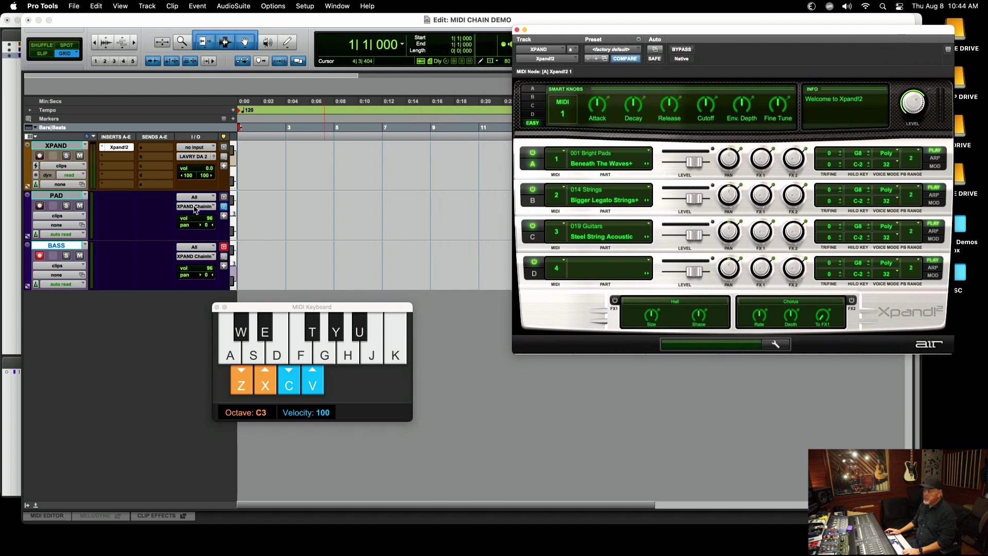
# Arm PAD, then use the rename dialog to name PAD 'STRINGS' and BASS 'GTR'
pyautogui.click(68, 200)
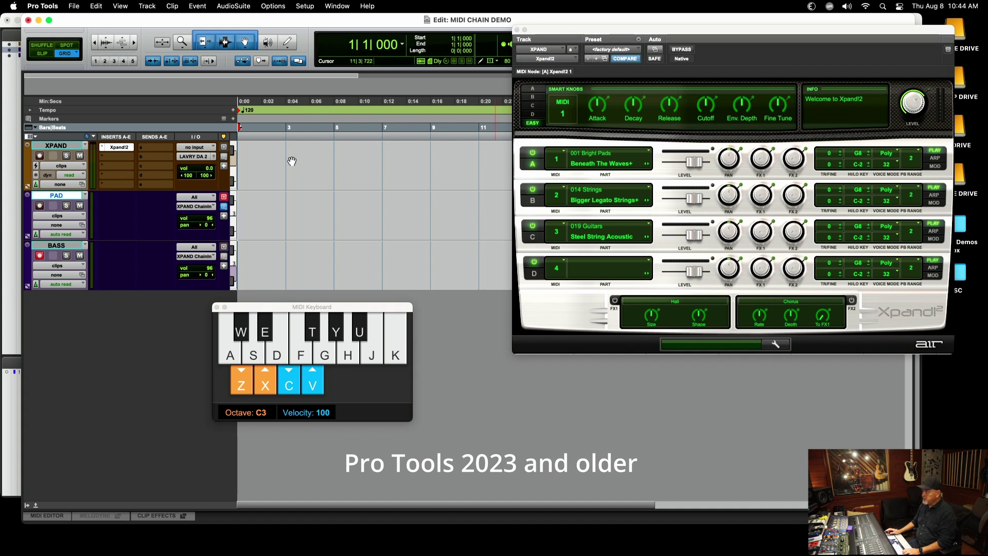
pyautogui.doubleClick(56, 195)
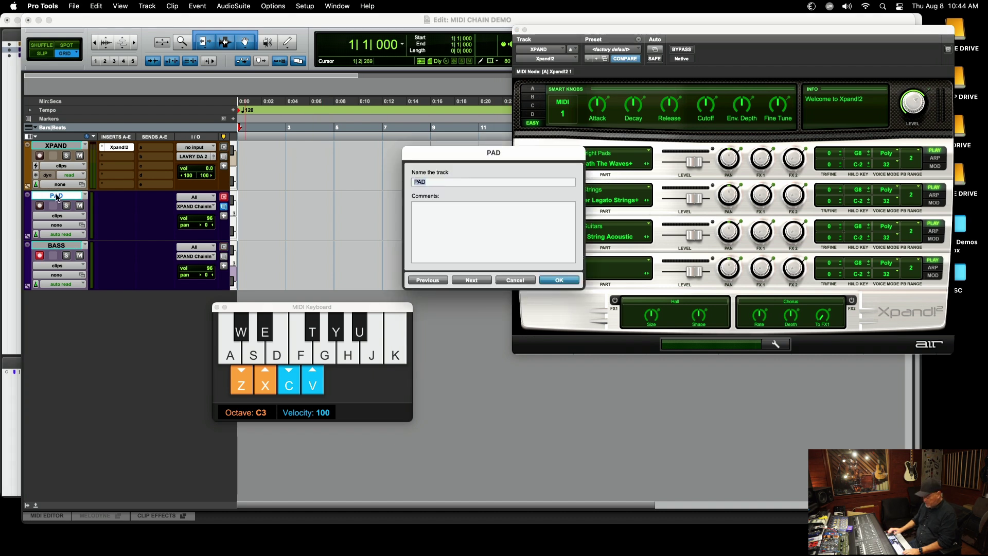
pyautogui.write('strin')
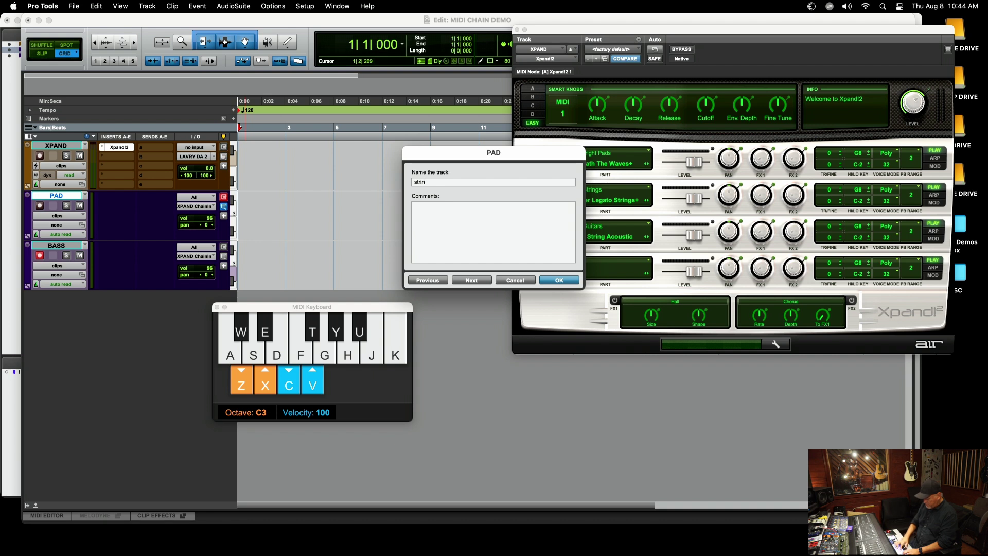
pyautogui.write('gs')
pyautogui.press('super+Right')
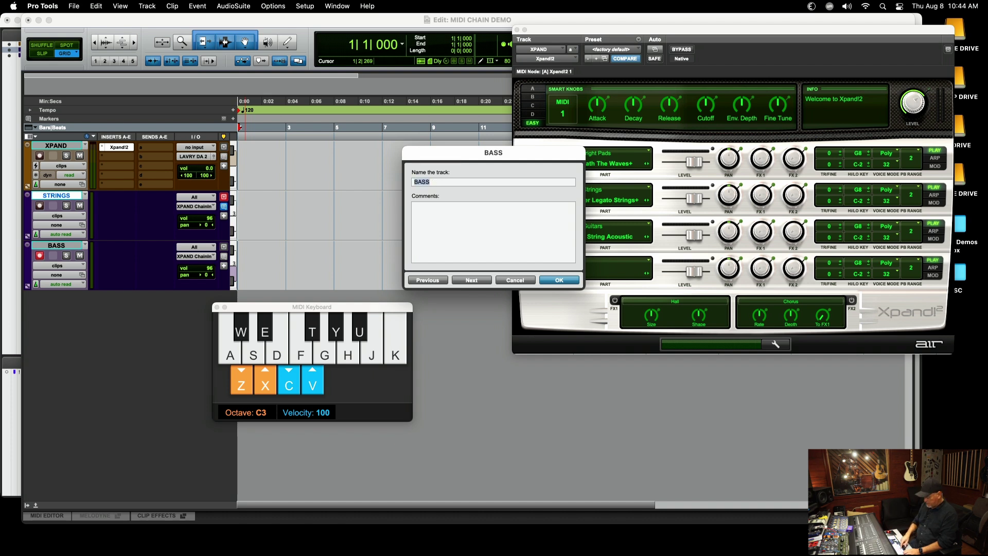
pyautogui.write('GTR')
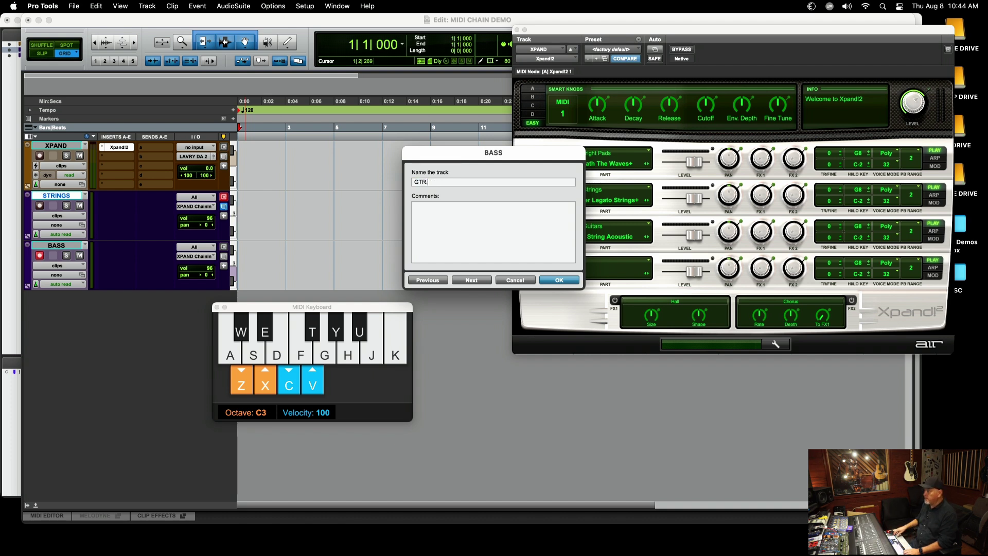
pyautogui.press('Return')
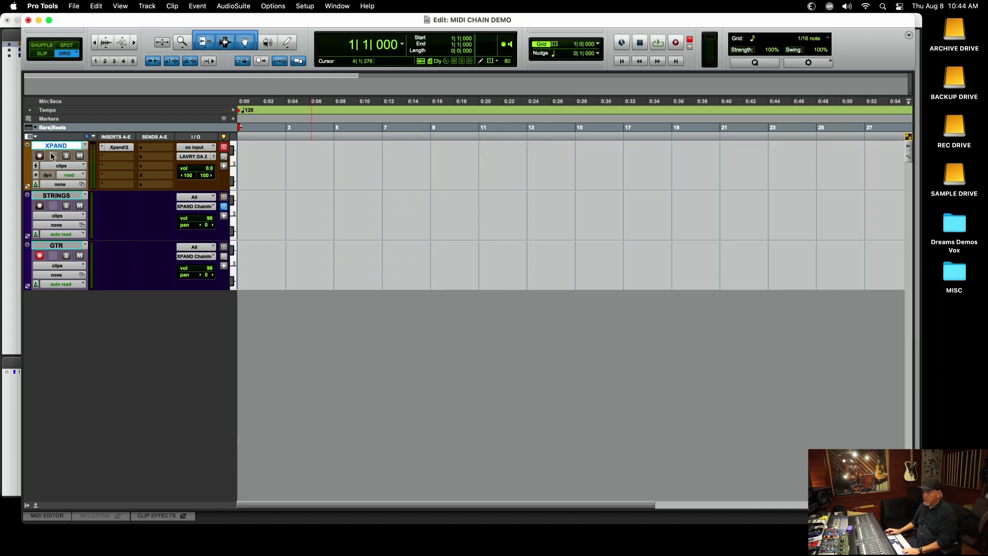
# Arm XPAND, show the MIDI keyboard with Shift+K, and play test notes
pyautogui.click(40, 156)
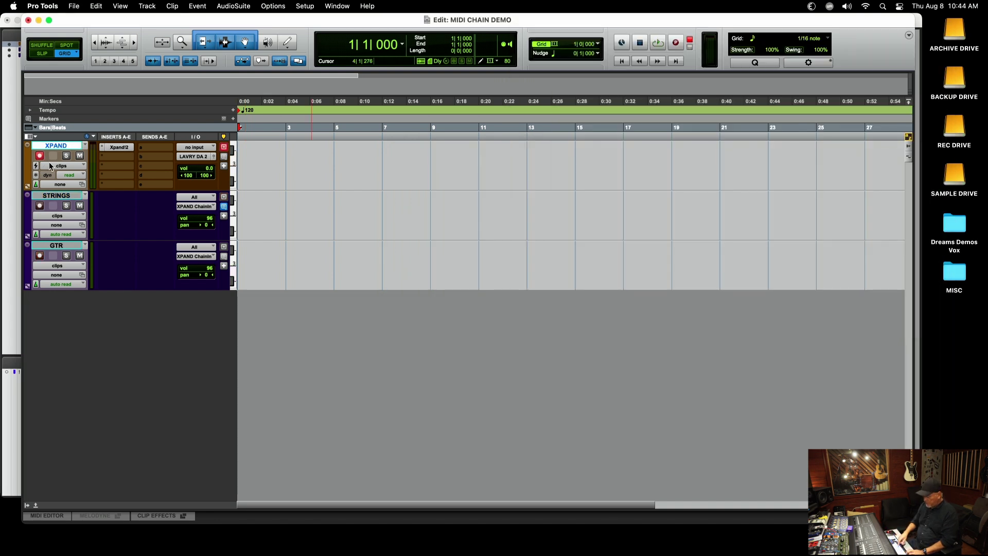
pyautogui.hotkey('shift', 'k')
pyautogui.press('d')
pyautogui.press('f')
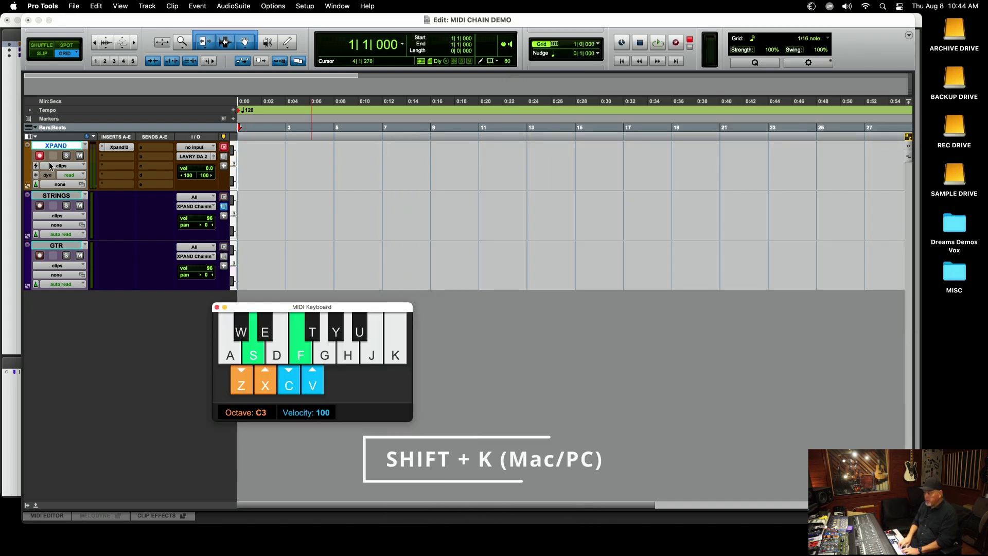
pyautogui.press('h')
pyautogui.press('k')
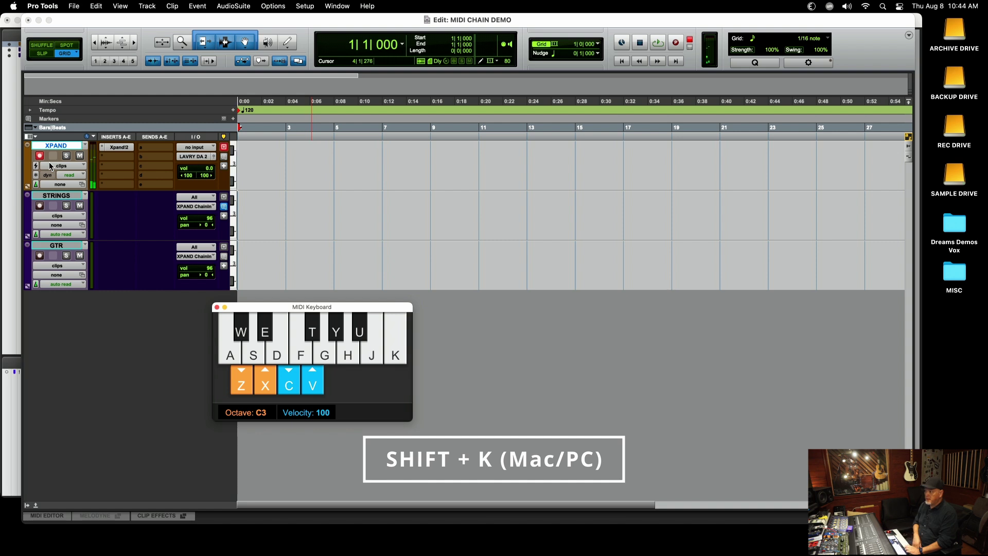
# Arm STRINGS instead of XPAND, play test notes, and nudge the keyboard window right
pyautogui.click(40, 206)
pyautogui.press('s')
pyautogui.press('f')
pyautogui.press('h')
pyautogui.press('k')
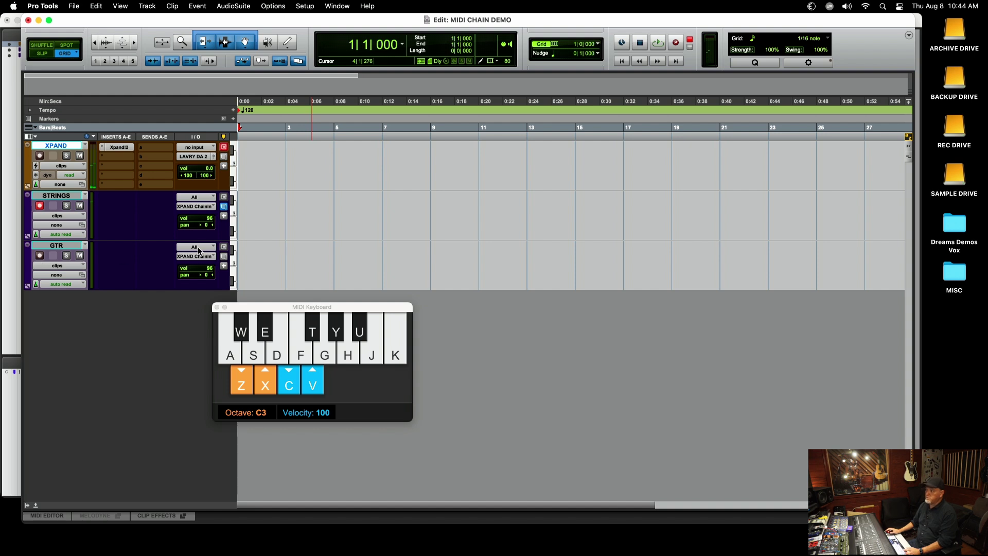
pyautogui.moveTo(244, 305); pyautogui.dragTo(272, 302)
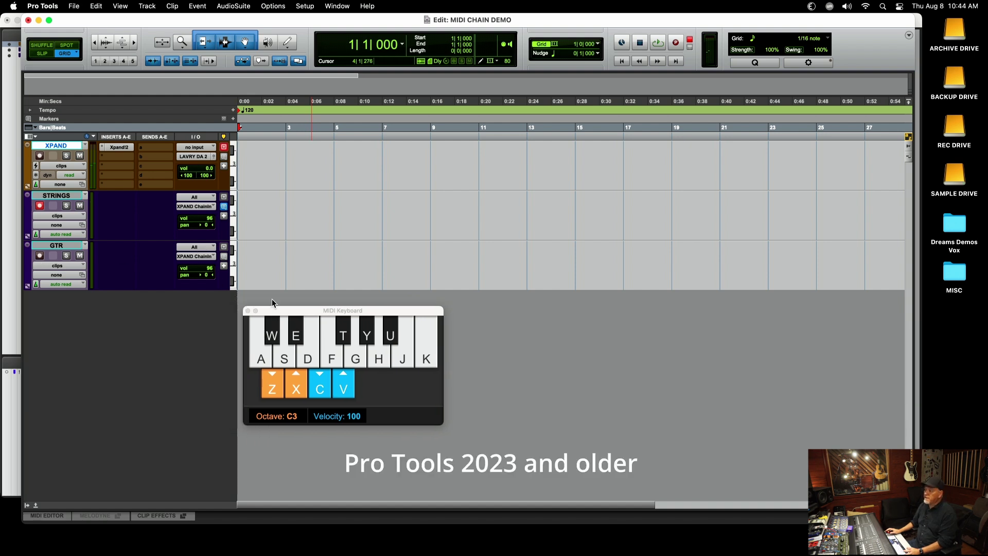
pyautogui.click(203, 207)
pyautogui.moveTo(266, 209)
pyautogui.moveTo(430, 210)
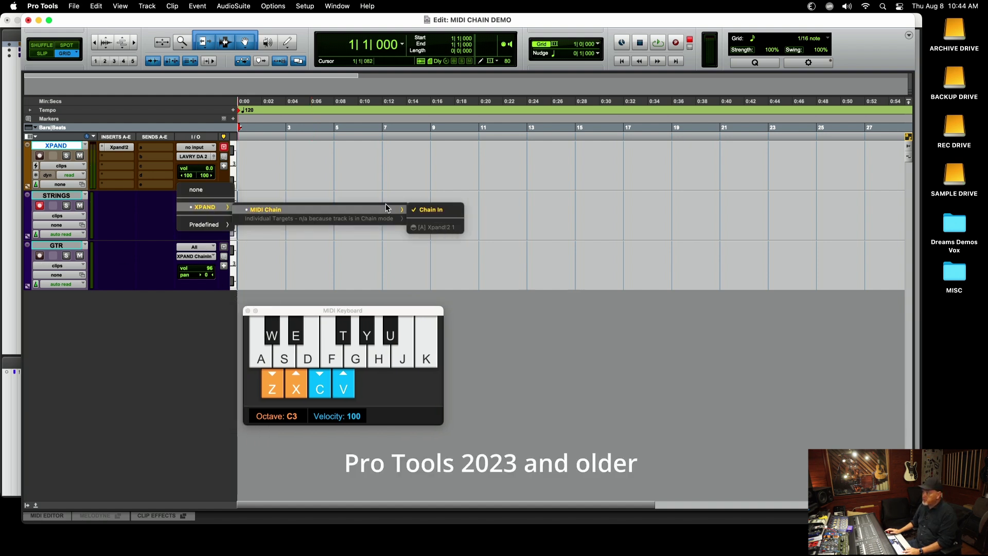
# Set STRINGS input to XPAND Chain In and show the Instruments column
pyautogui.click(435, 227)
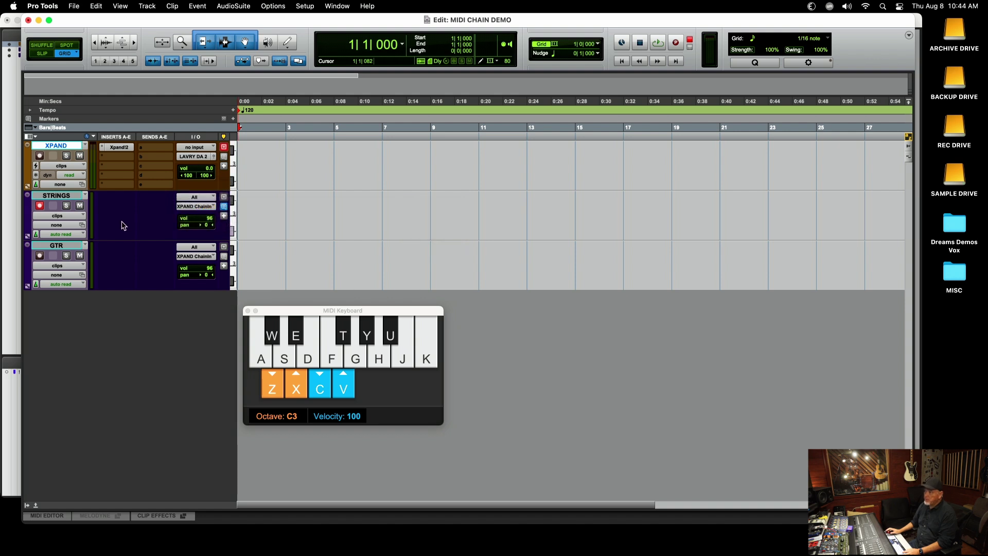
pyautogui.click(34, 137)
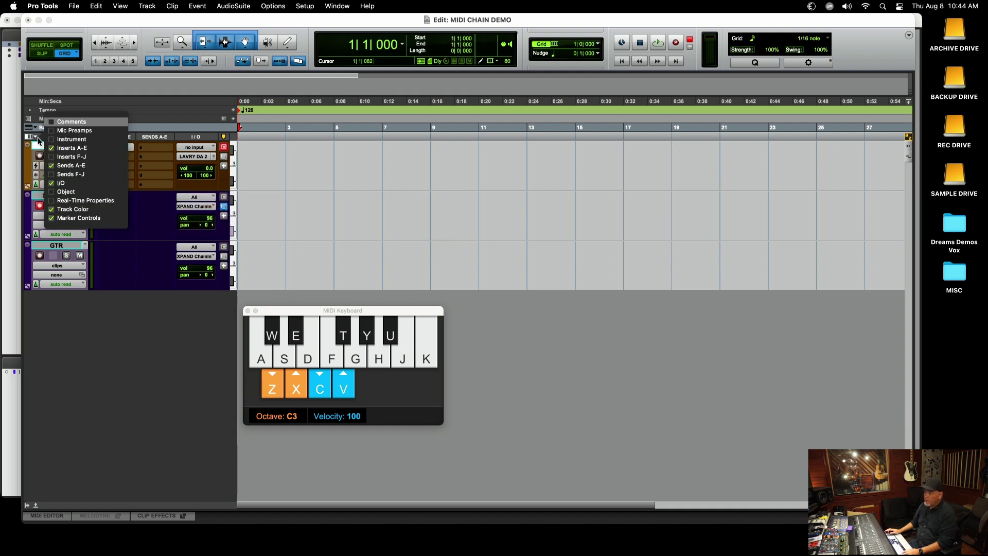
pyautogui.click(52, 139)
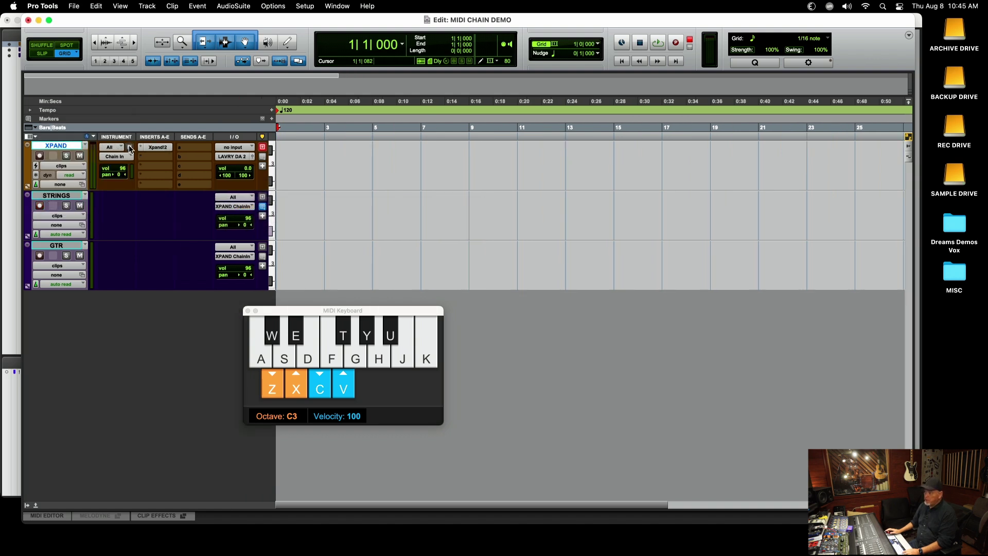
# Remove Xpand!2 from the XPAND insert and search for it by name
pyautogui.click(123, 157)
pyautogui.moveTo(188, 160)
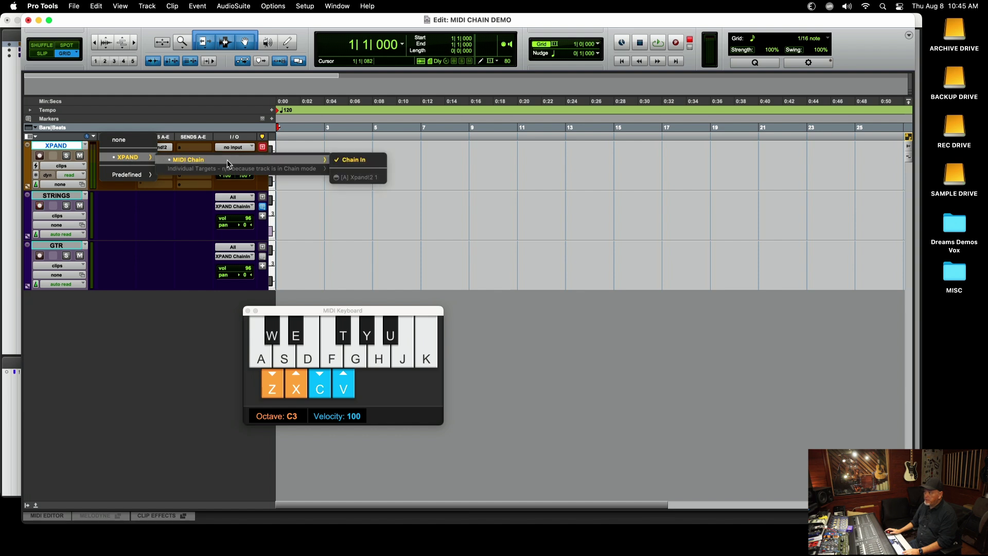
pyautogui.click(131, 138)
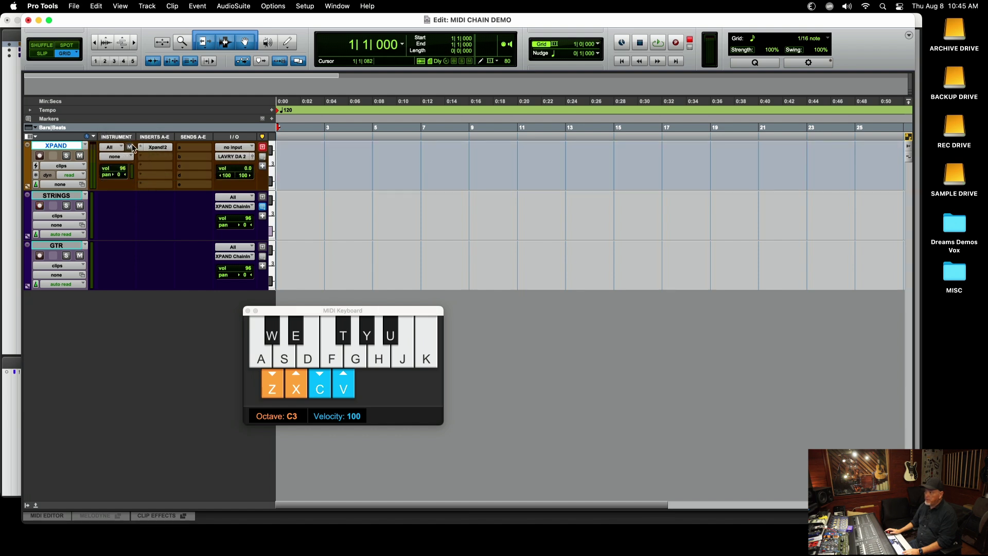
pyautogui.click(141, 146)
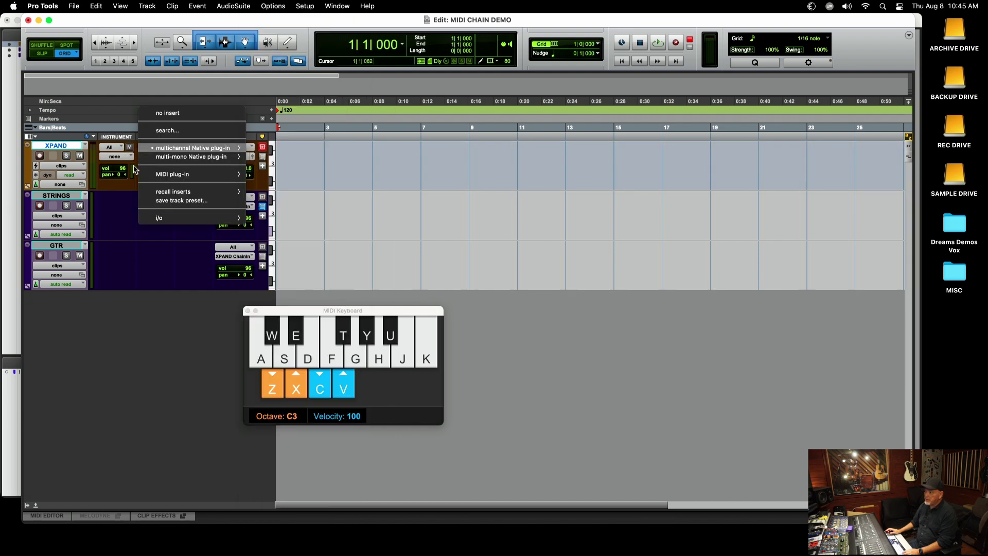
pyautogui.click(128, 157)
pyautogui.moveTo(124, 177)
pyautogui.moveTo(184, 179)
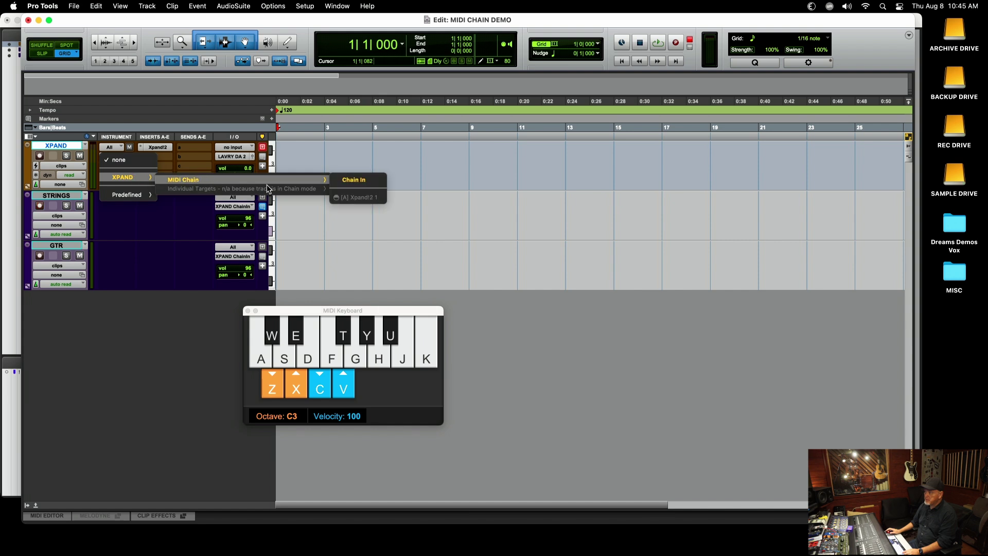
pyautogui.click(178, 269)
pyautogui.click(141, 150)
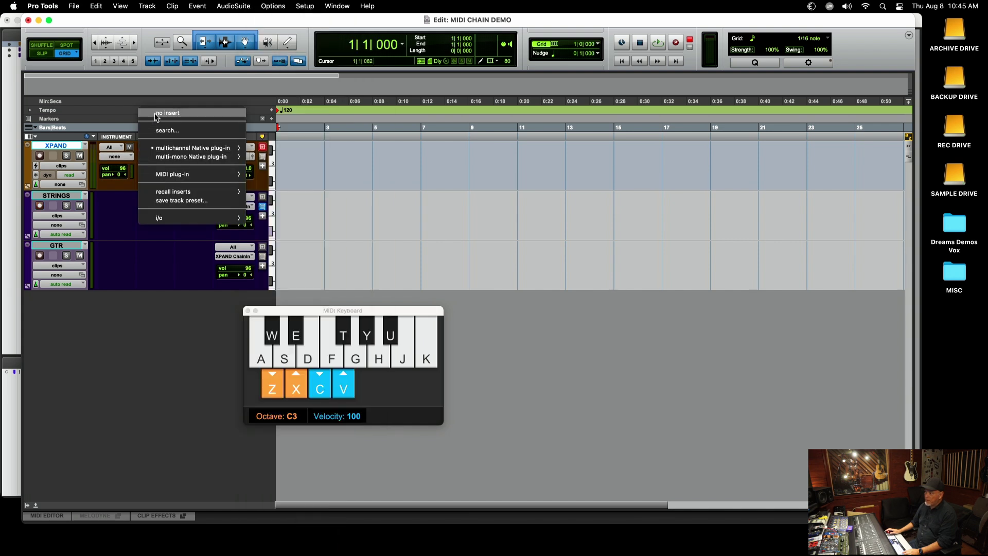
pyautogui.click(163, 111)
pyautogui.click(153, 149)
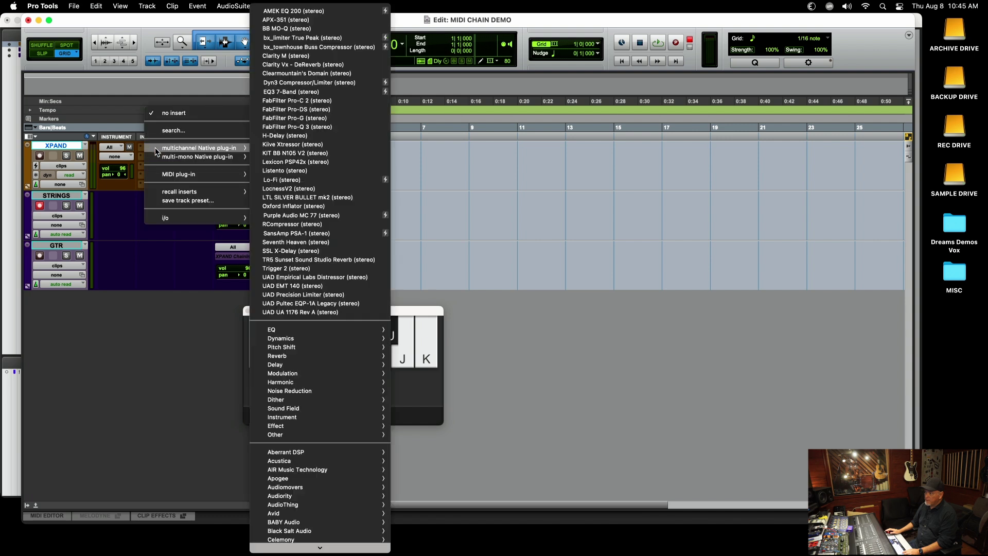
pyautogui.click(172, 130)
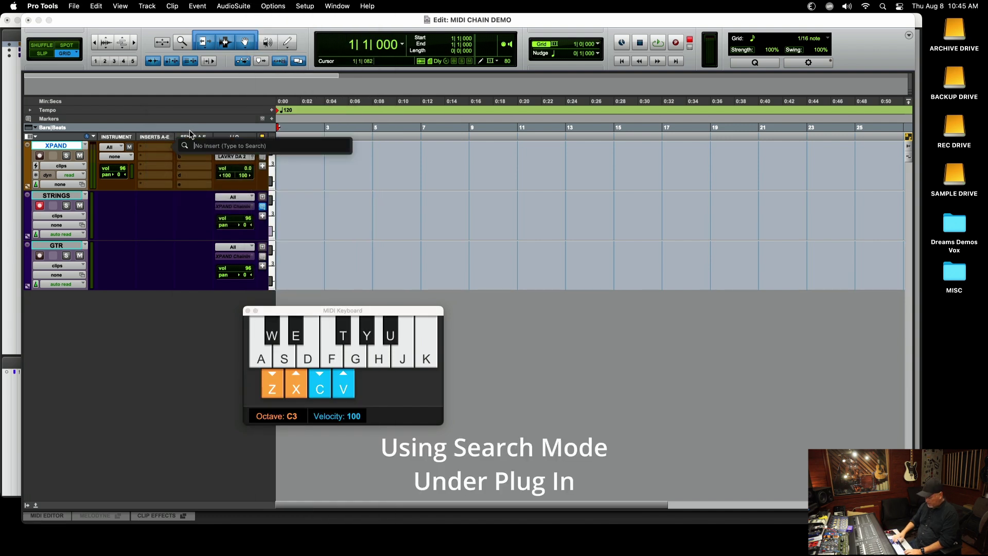
pyautogui.write('xp')
# Insert Xpand!2 from search, then route STRINGS to channel 2 and GTR to channel 3
pyautogui.click(220, 160)
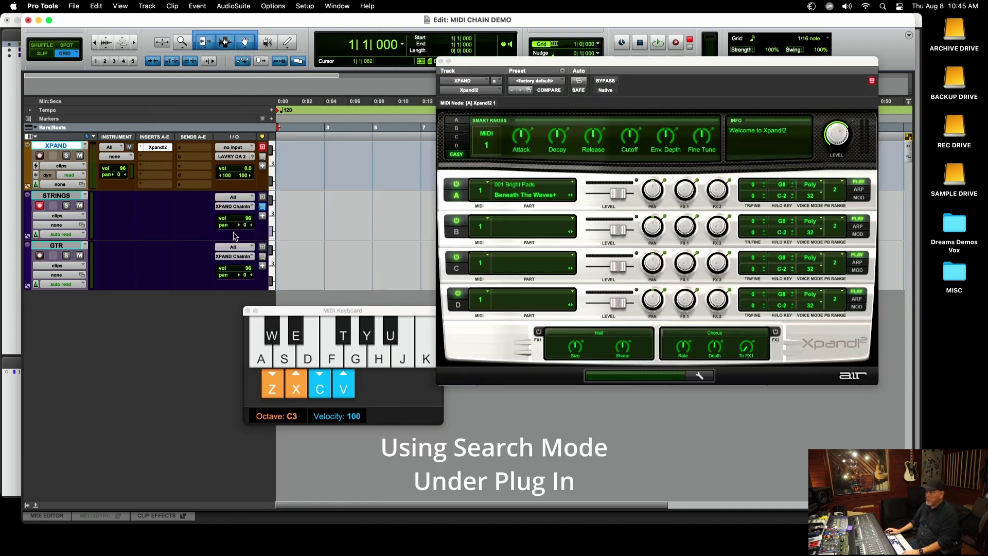
pyautogui.click(238, 208)
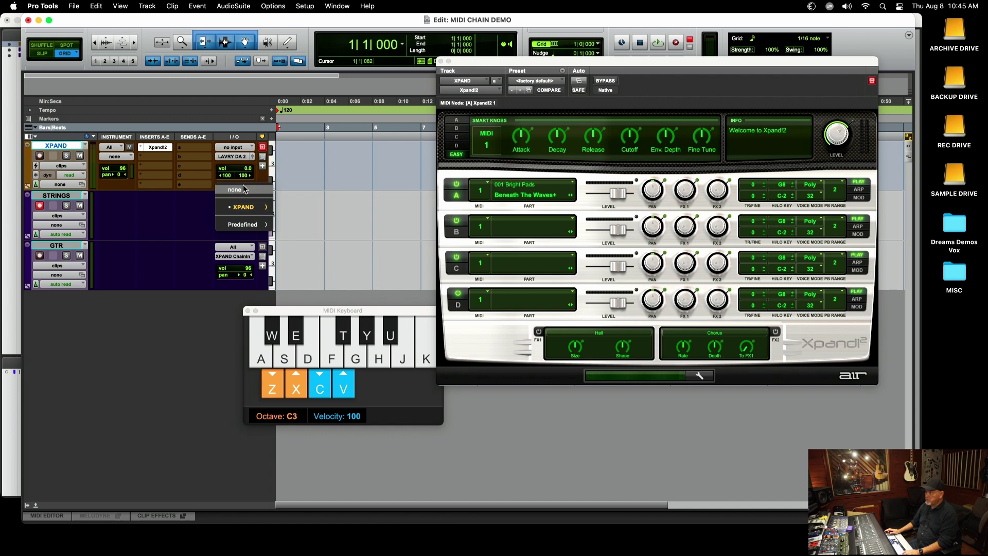
pyautogui.click(254, 208)
pyautogui.click(242, 254)
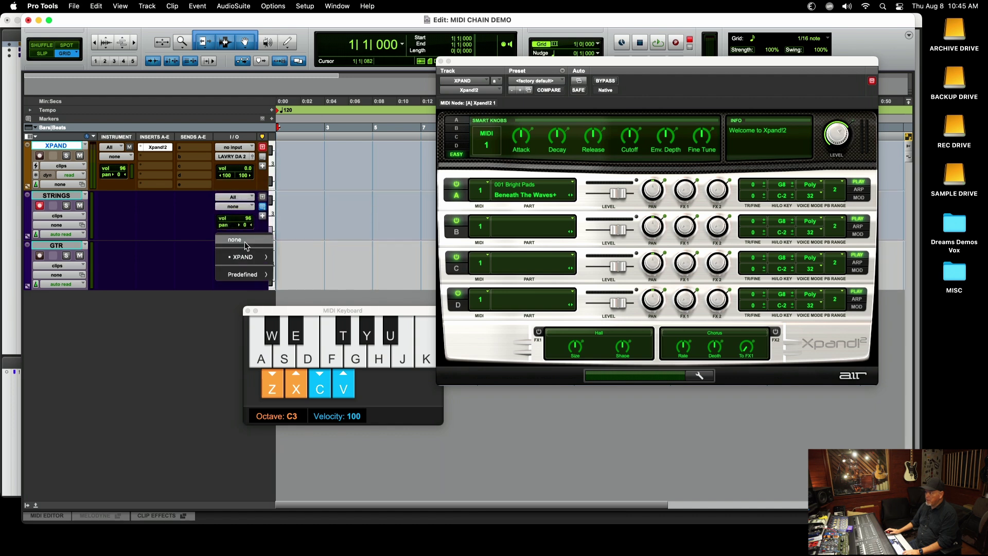
pyautogui.click(266, 257)
pyautogui.click(244, 209)
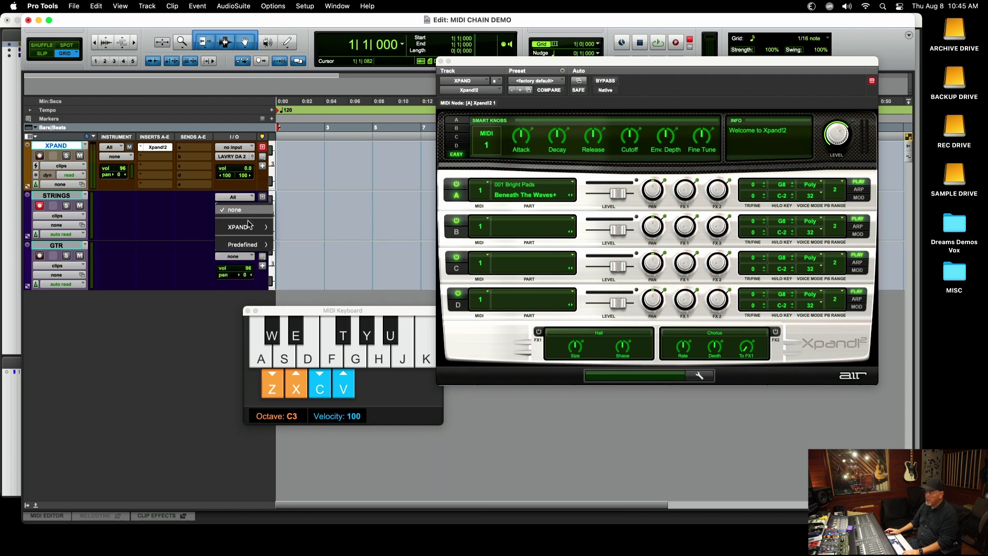
pyautogui.moveTo(376, 241)
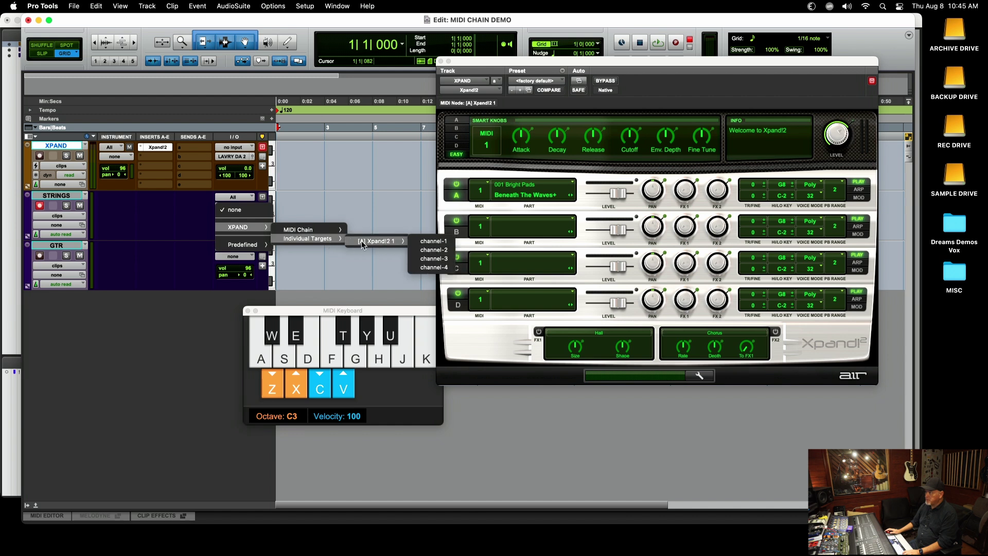
pyautogui.click(444, 243)
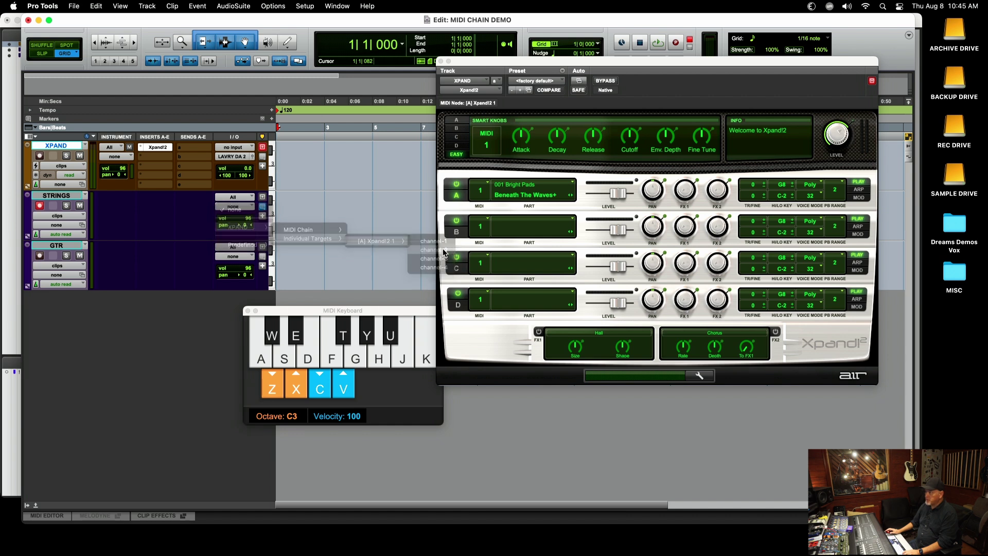
pyautogui.click(250, 259)
pyautogui.moveTo(239, 277)
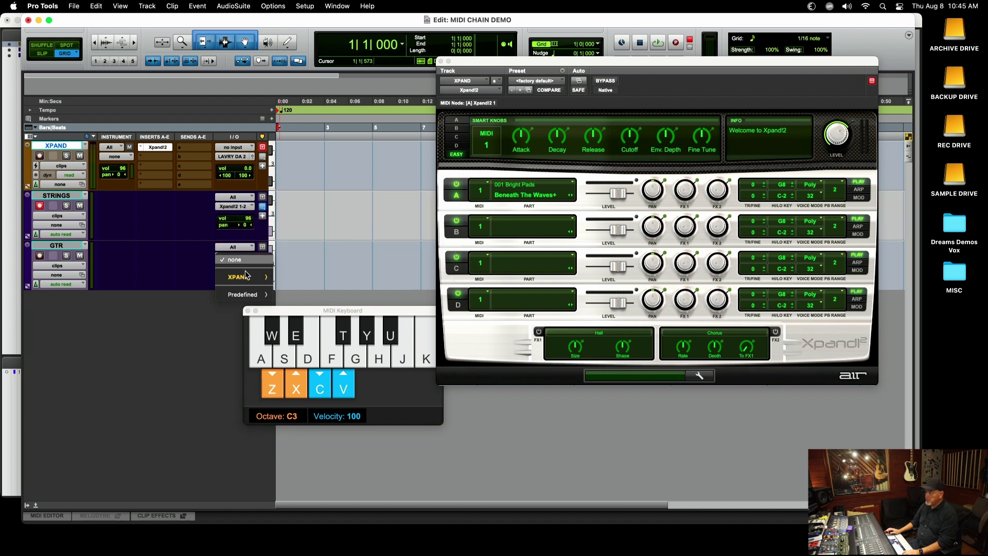
pyautogui.moveTo(487, 291)
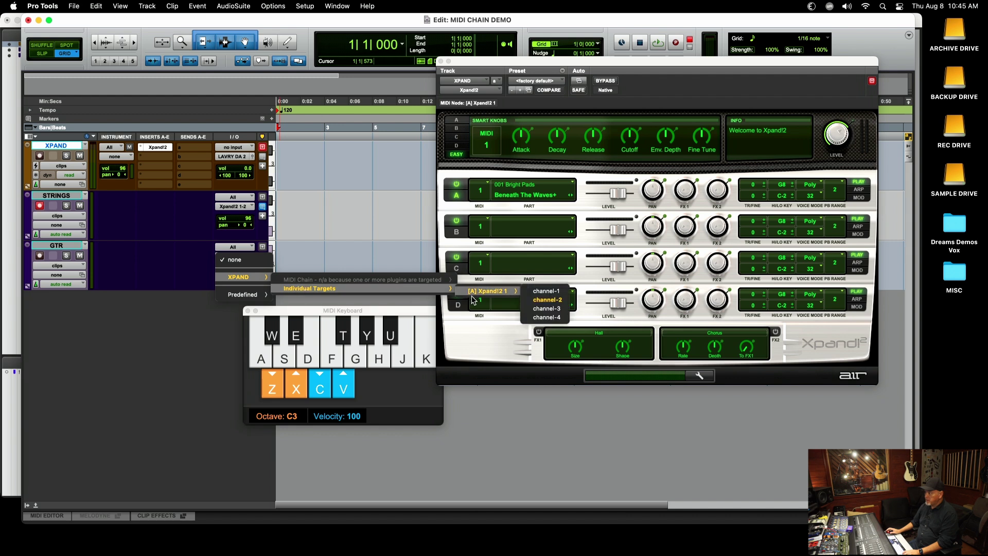
pyautogui.click(550, 308)
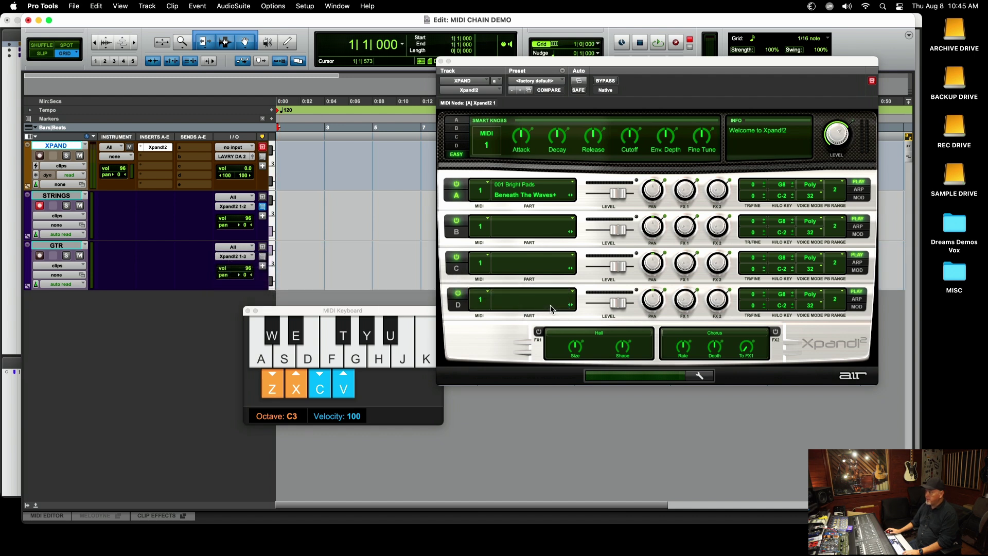
# Set Xpand!2 Part B to MIDI channel 2 and Part C to channel 3
pyautogui.click(486, 223)
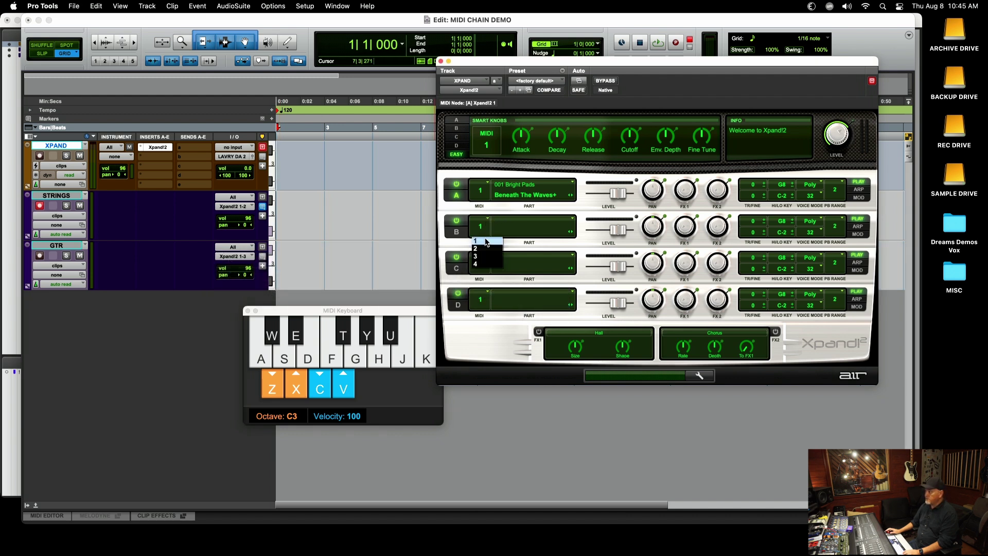
pyautogui.click(479, 261)
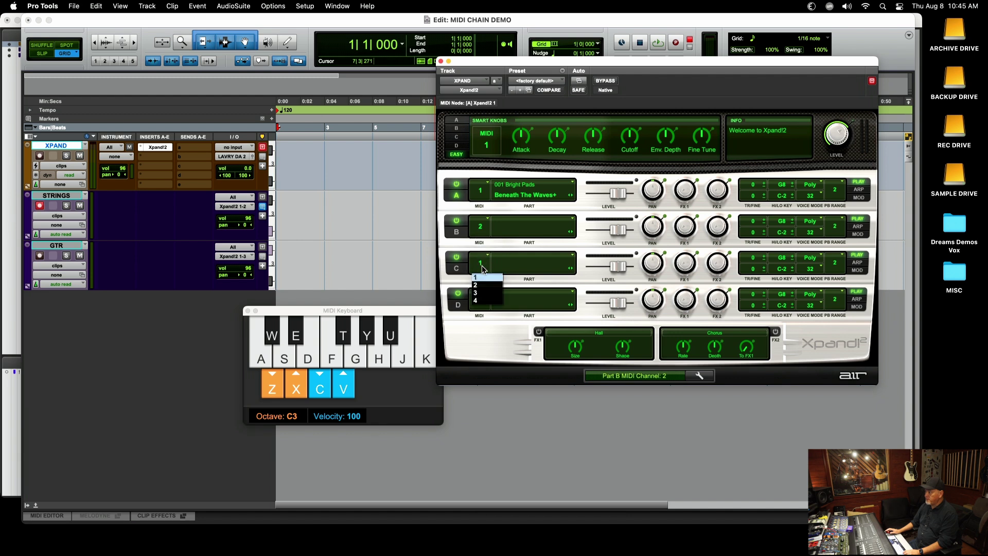
pyautogui.click(482, 288)
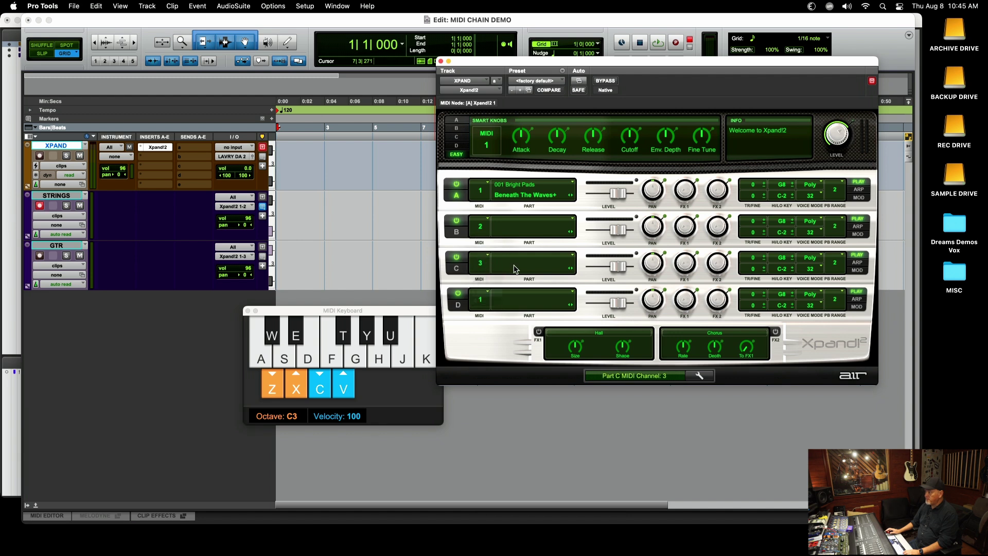
# Load 014 Strings > Bigger Legato Strings+ on Part B and 019 Guitars > Steel String Acoustic on Part C
pyautogui.click(550, 228)
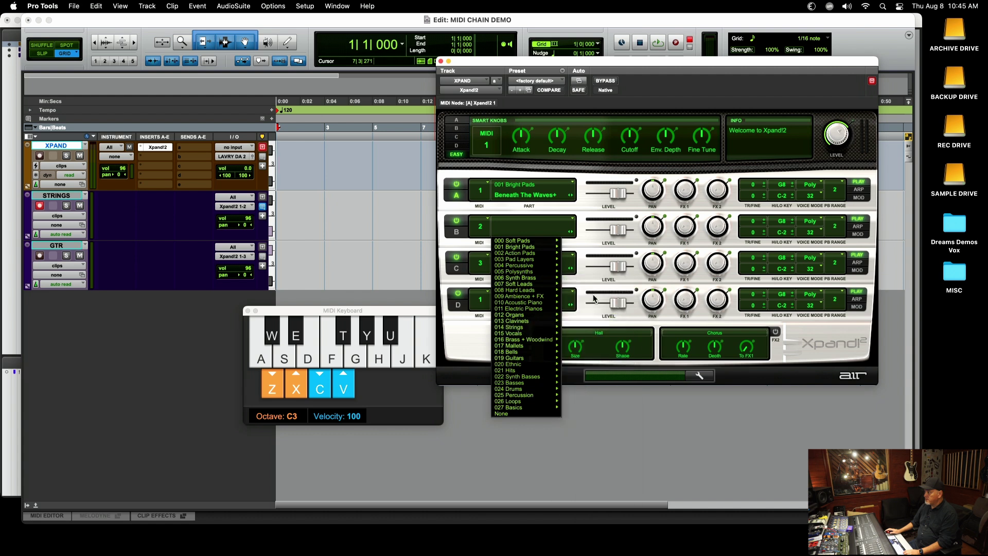
pyautogui.click(600, 327)
pyautogui.moveTo(509, 327)
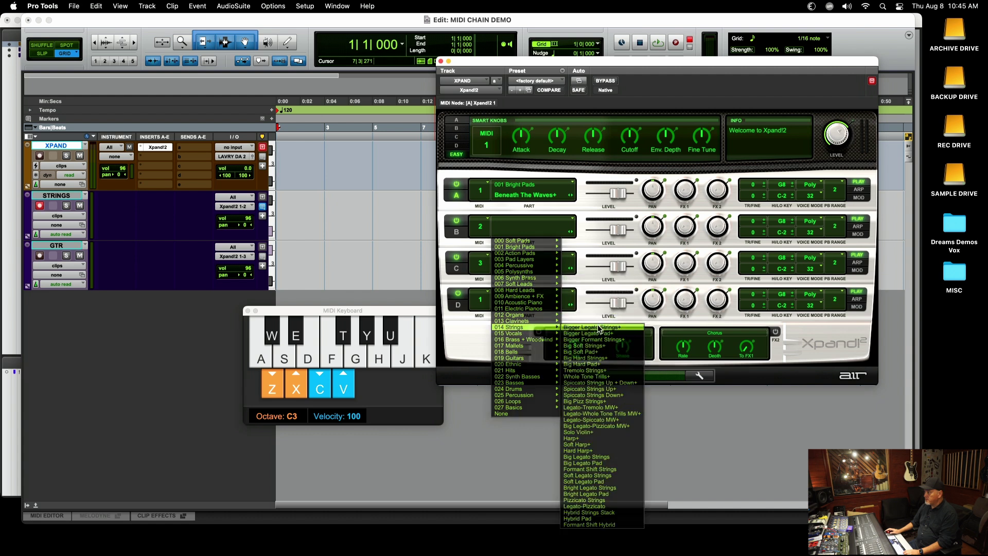
pyautogui.click(538, 277)
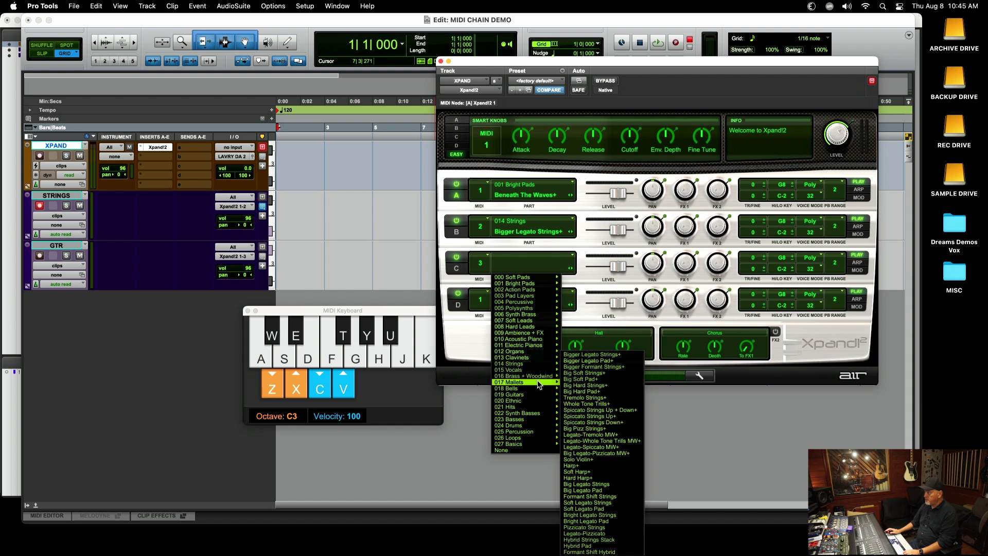
pyautogui.moveTo(509, 357)
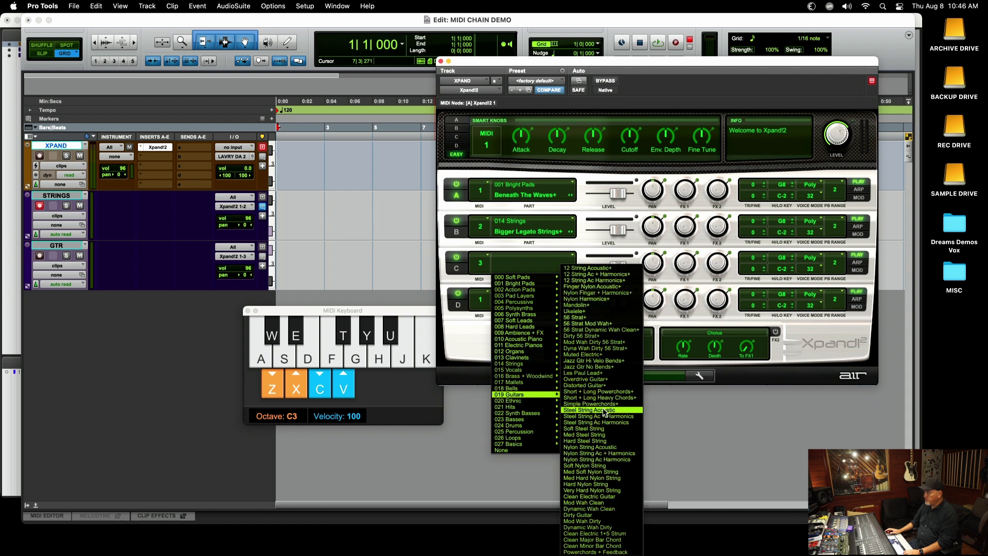
pyautogui.click(605, 413)
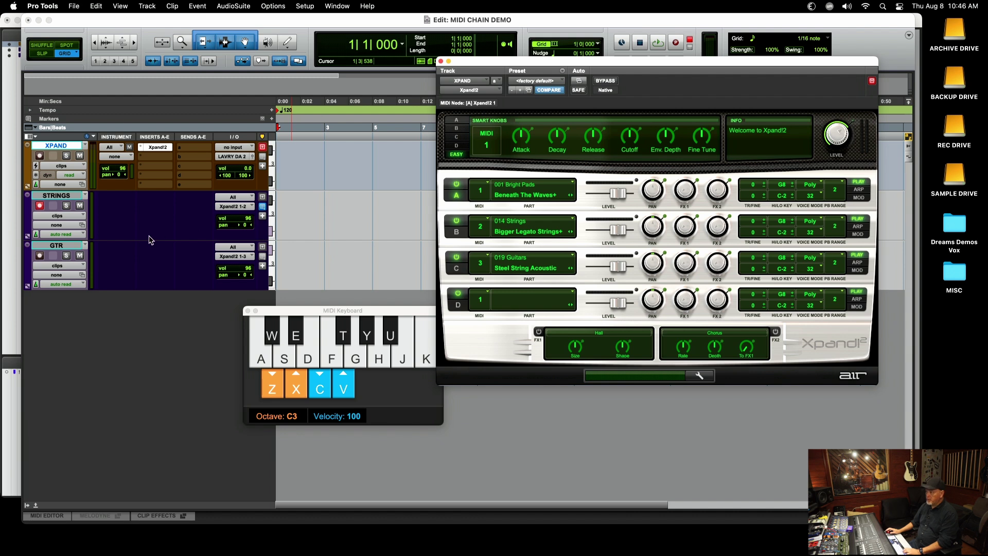
# Play Dm7 then Em chords to audition the strings sound
pyautogui.press('s')
pyautogui.press('f')
pyautogui.press('h')
pyautogui.press('k')
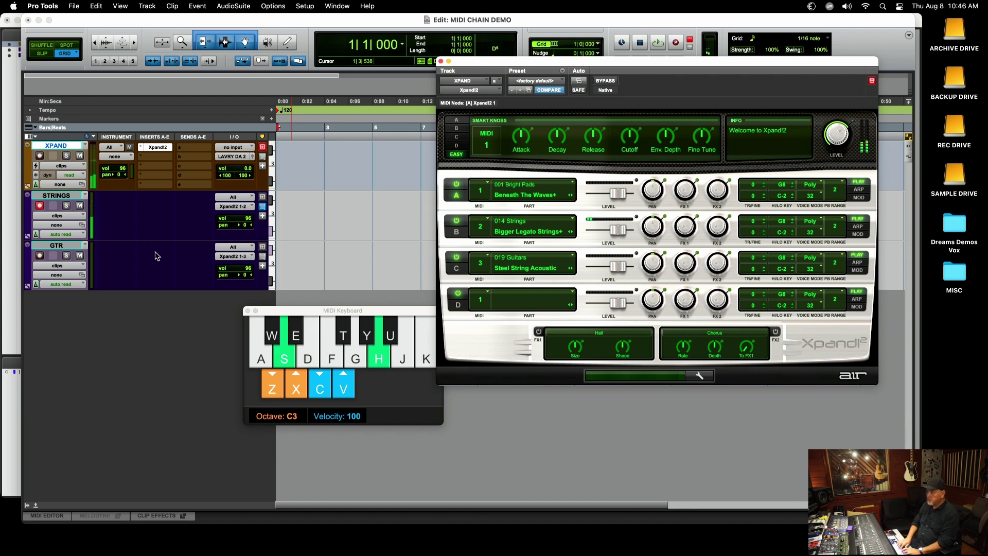
pyautogui.press('d')
pyautogui.press('g')
pyautogui.press('j')
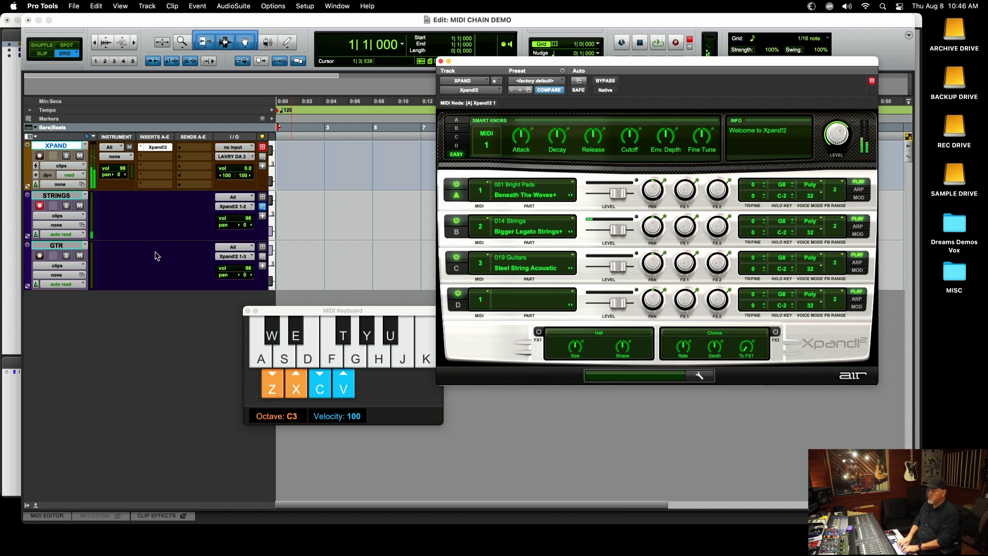
pyautogui.press('s')
pyautogui.press('f')
pyautogui.press('k')
pyautogui.press('a')
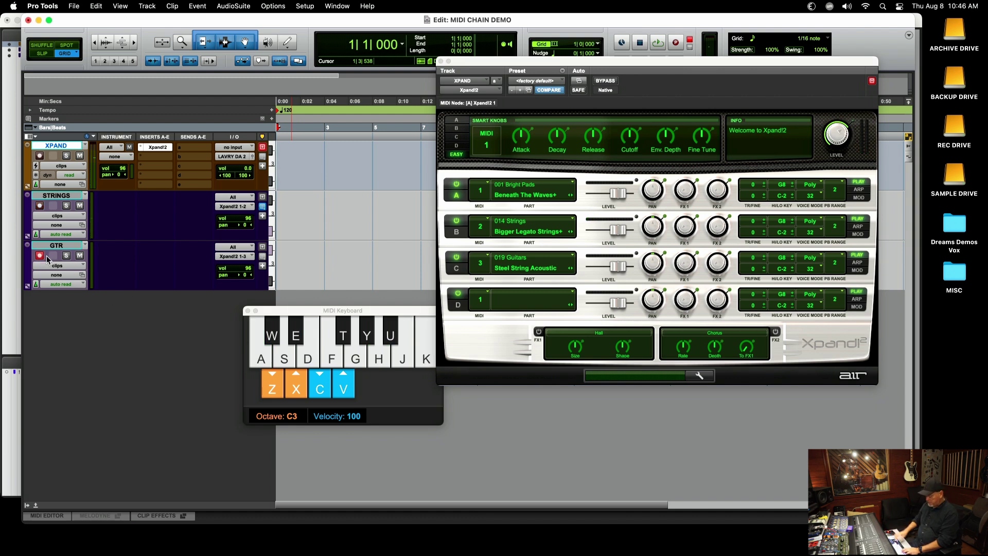
# Play Dm7, Em and a closing chord to audition the acoustic guitar
pyautogui.press('s')
pyautogui.press('f')
pyautogui.press('h')
pyautogui.press('k')
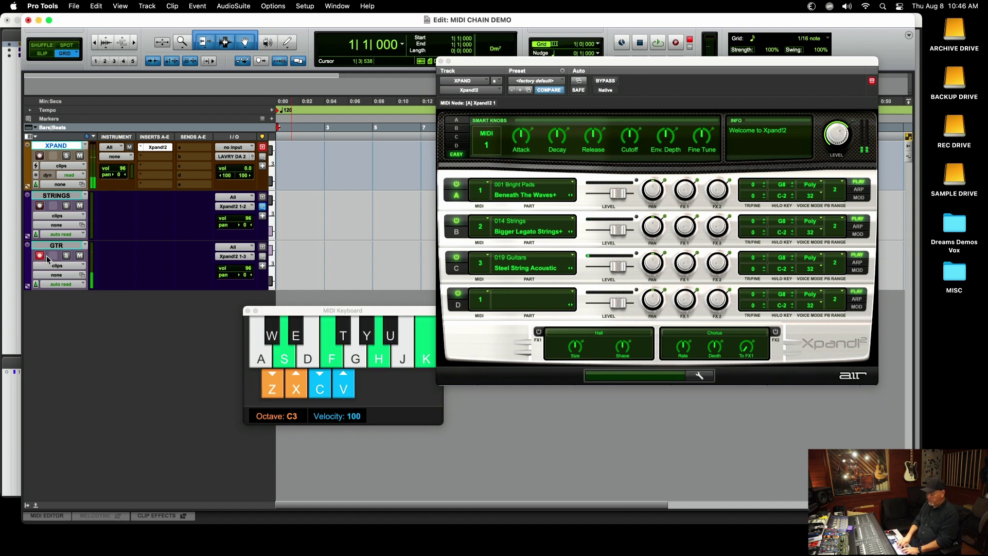
pyautogui.press('d')
pyautogui.press('g')
pyautogui.press('j')
pyautogui.press('s')
pyautogui.press('f')
pyautogui.press('h')
pyautogui.press('k')
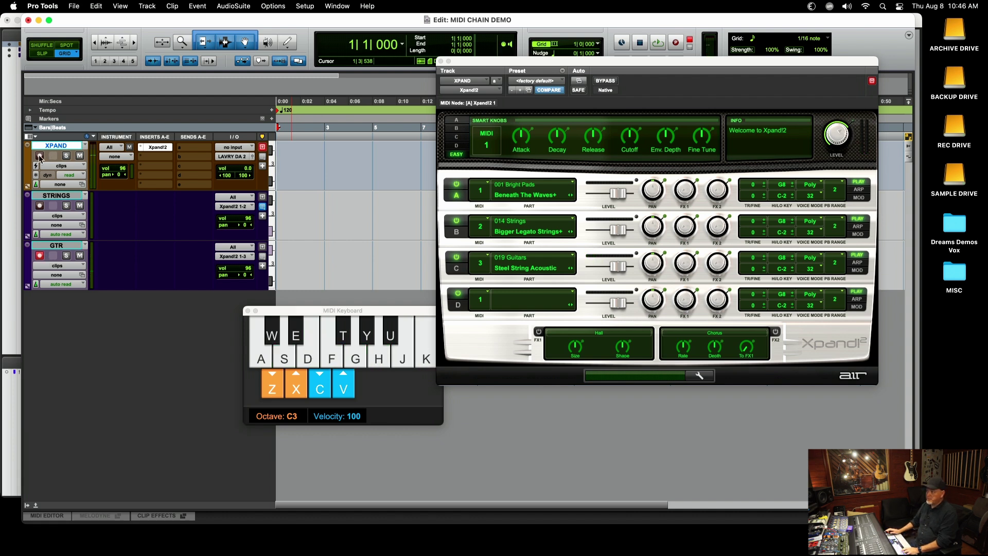
# Play the Dm7 chord twice to audition the pad
pyautogui.press('s')
pyautogui.press('f')
pyautogui.press('h')
pyautogui.press('k')
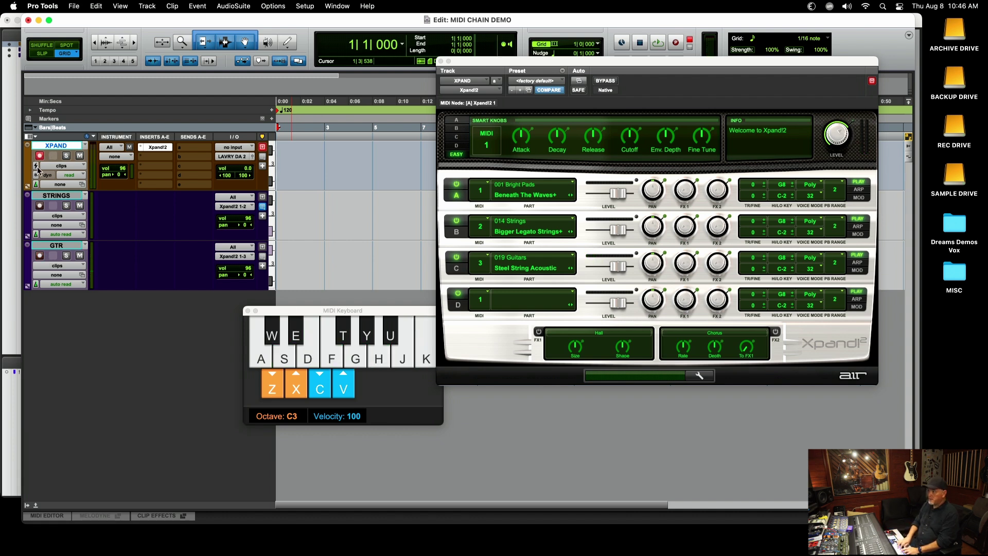
pyautogui.press('s')
pyautogui.press('f')
pyautogui.press('h')
pyautogui.press('k')
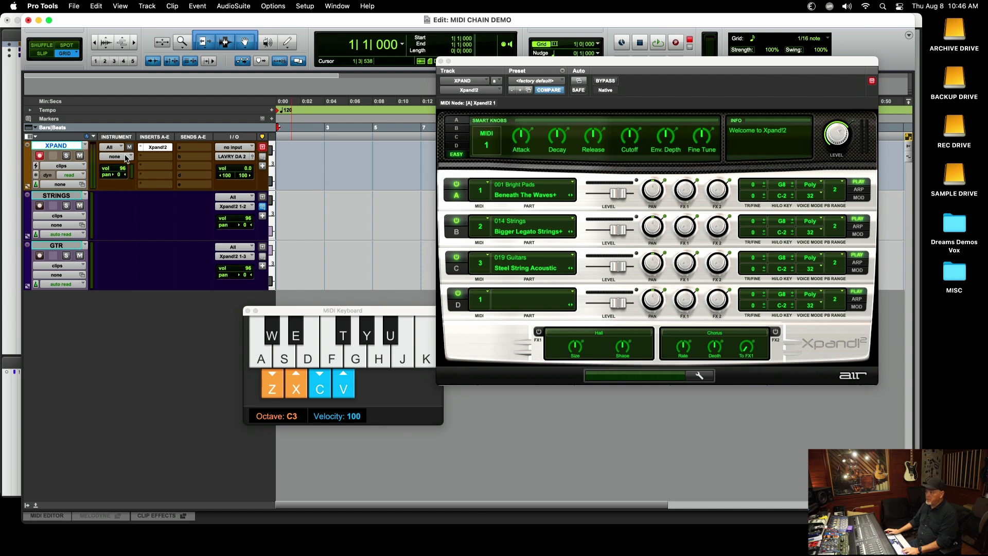
# Route XPAND's input to Xpand!2 channel 1 and lower Part A's level to -11.8 dB
pyautogui.click(127, 158)
pyautogui.moveTo(193, 189)
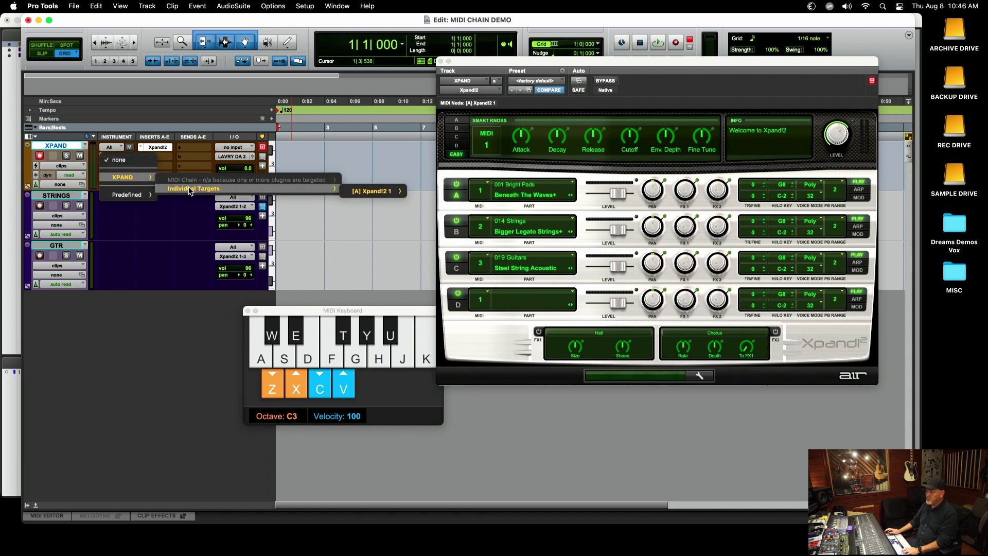
pyautogui.moveTo(373, 191)
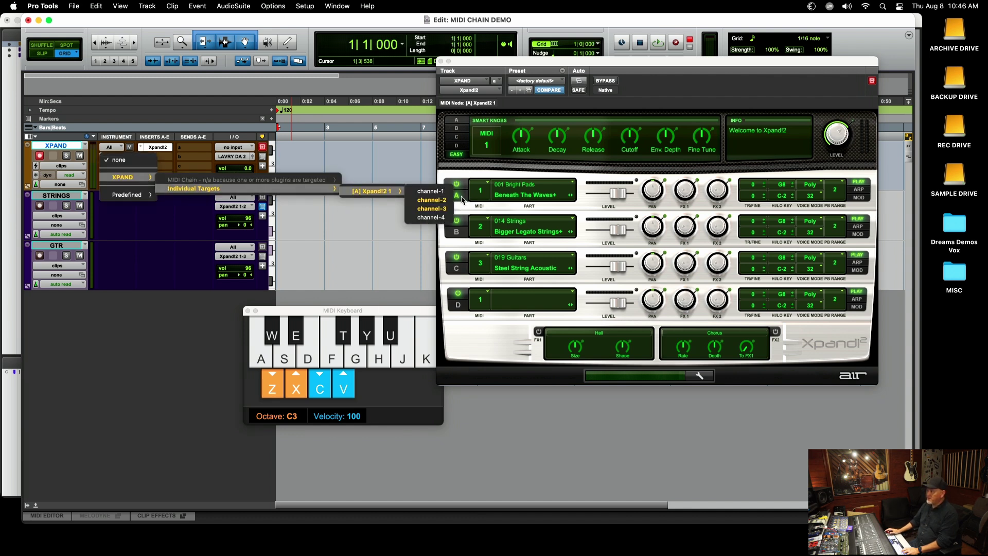
pyautogui.click(445, 192)
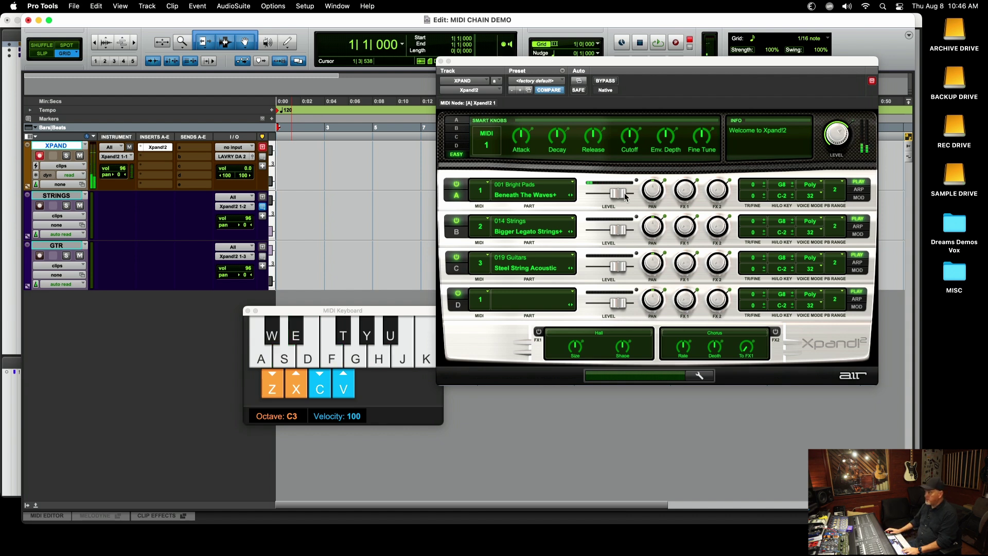
pyautogui.moveTo(625, 196); pyautogui.dragTo(608, 193)
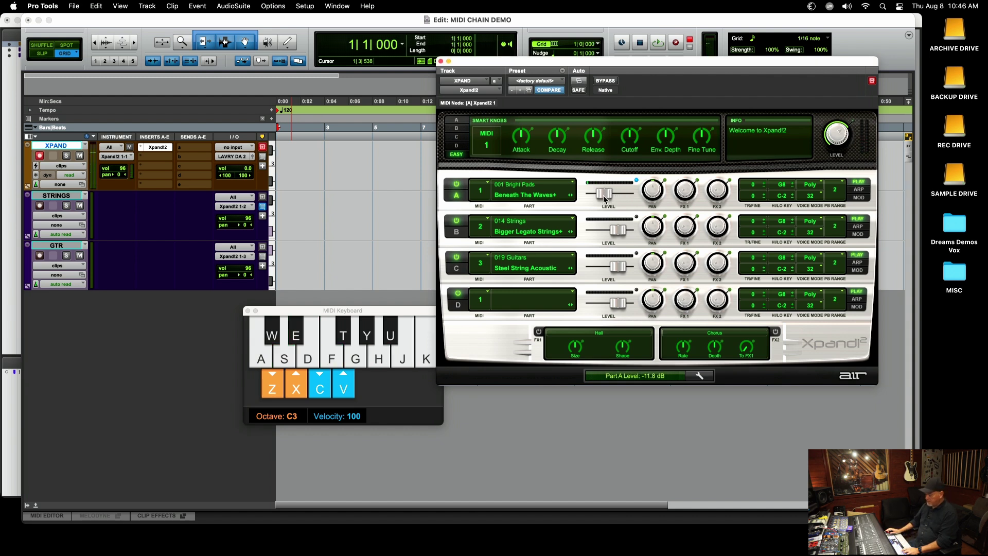
pyautogui.click(41, 255)
pyautogui.click(158, 147)
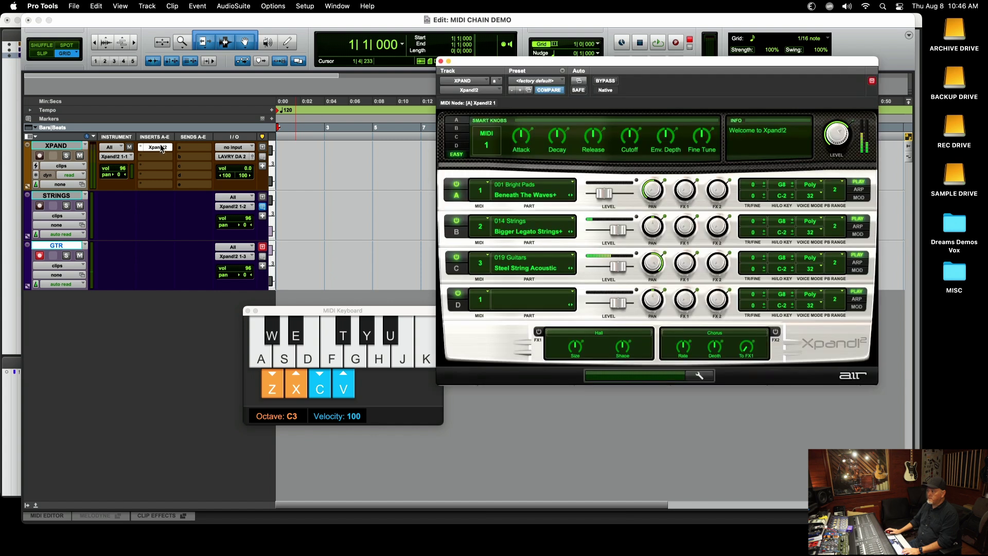